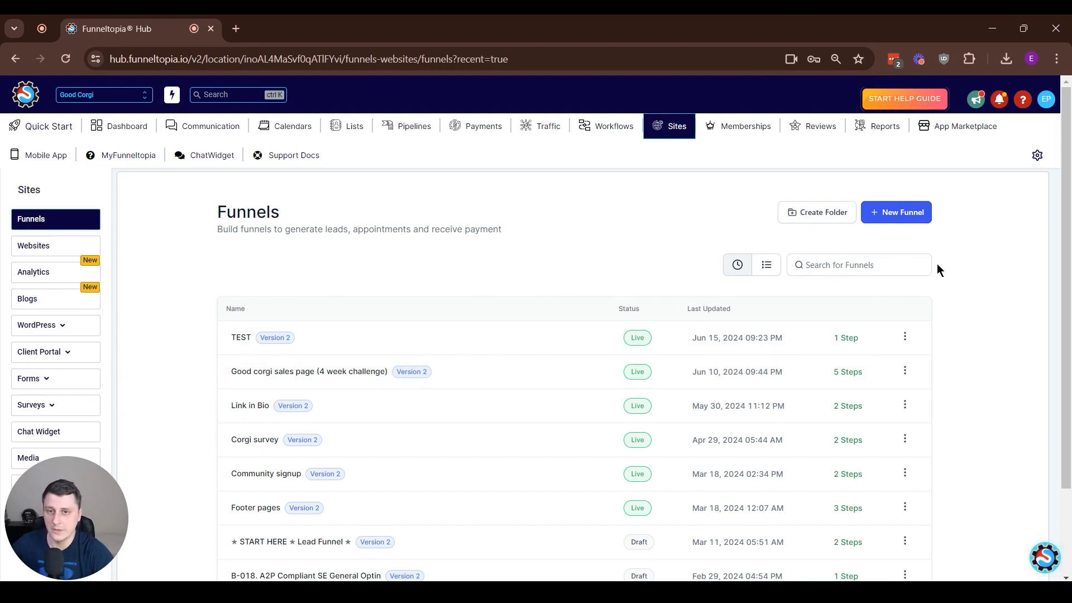
Open the TEST funnel's landing page for editing and add a form element that uses the Lead gen form
click(236, 341)
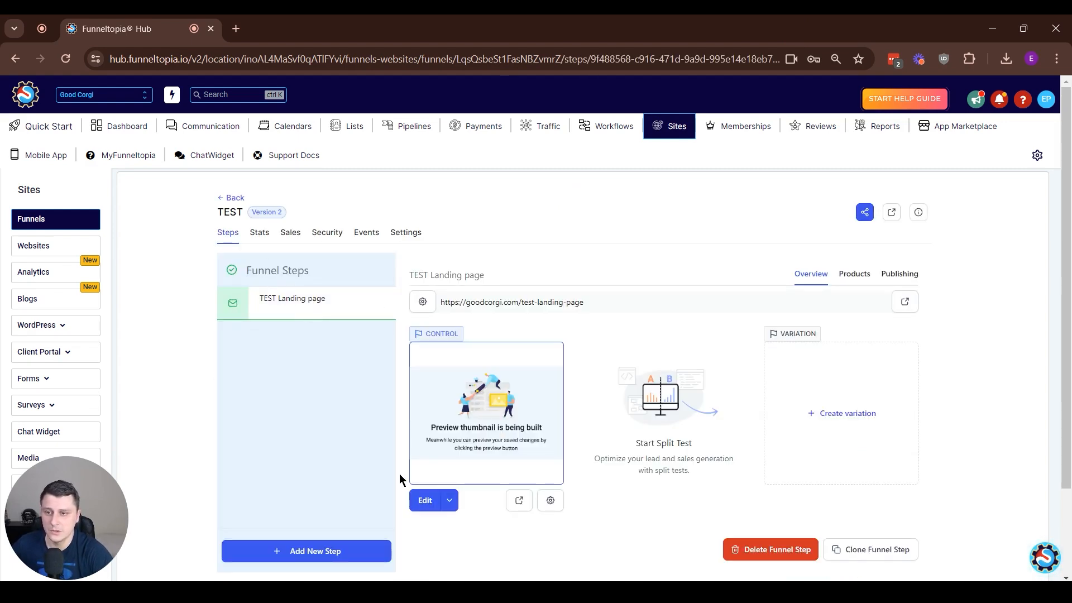
click(425, 501)
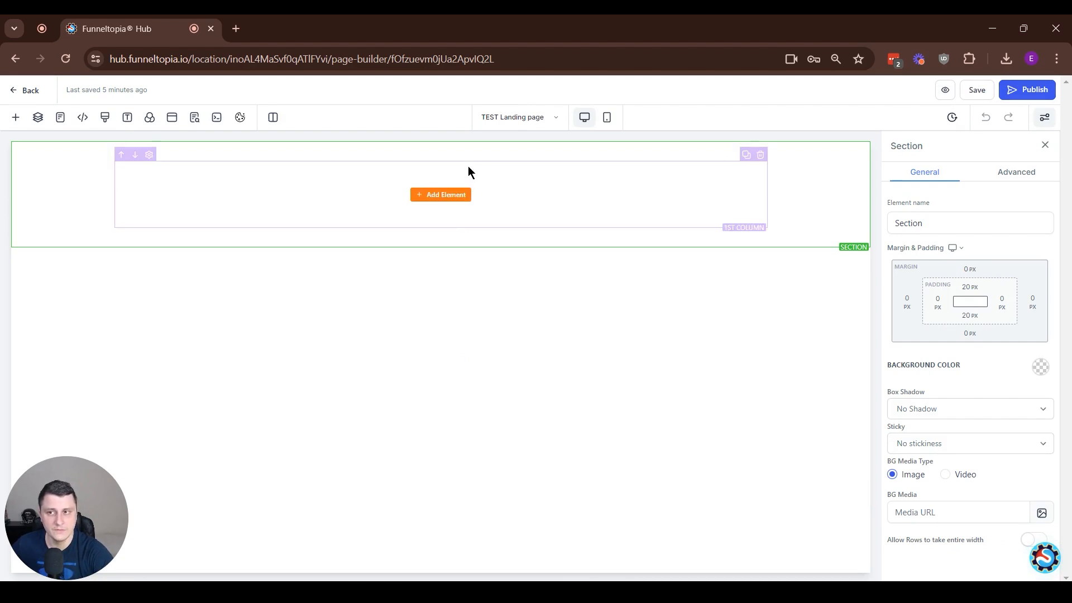
click(459, 205)
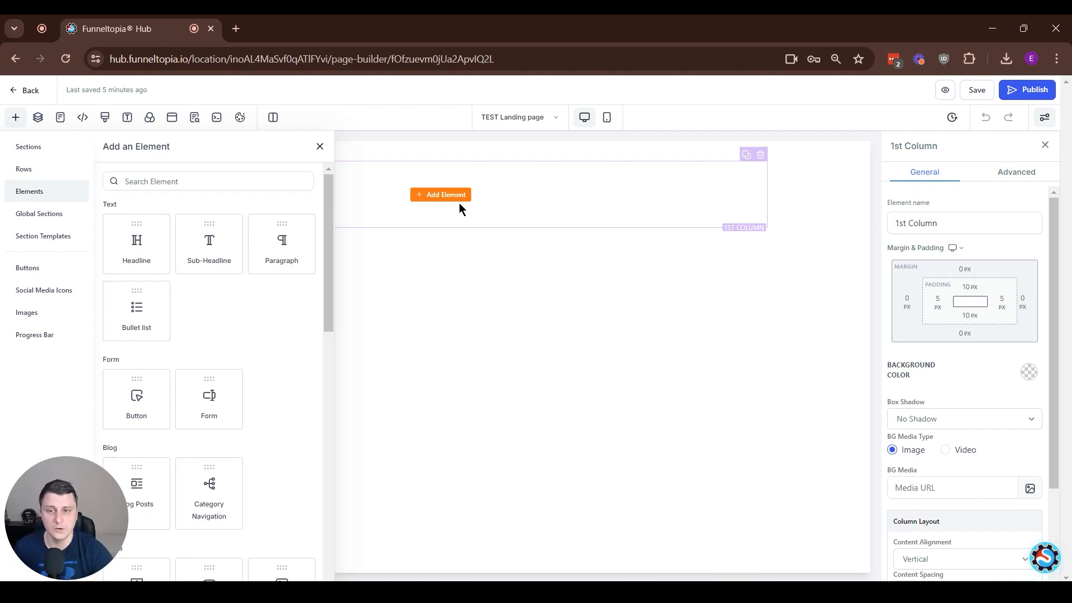
scroll(246, 369, down, 2)
scroll(268, 366, up, 2)
mouse_move(504, 184)
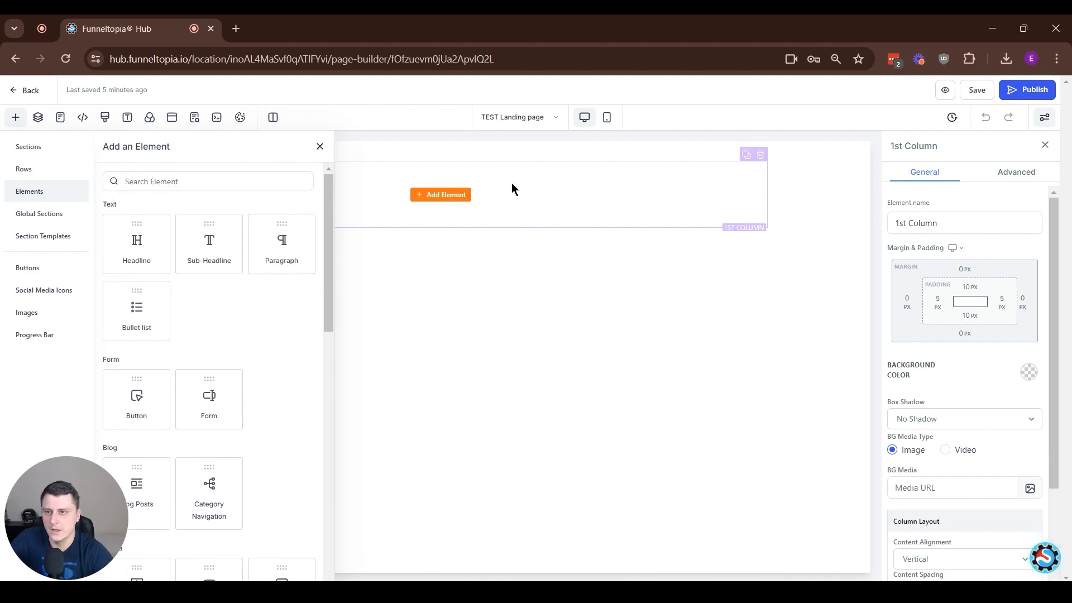
click(217, 399)
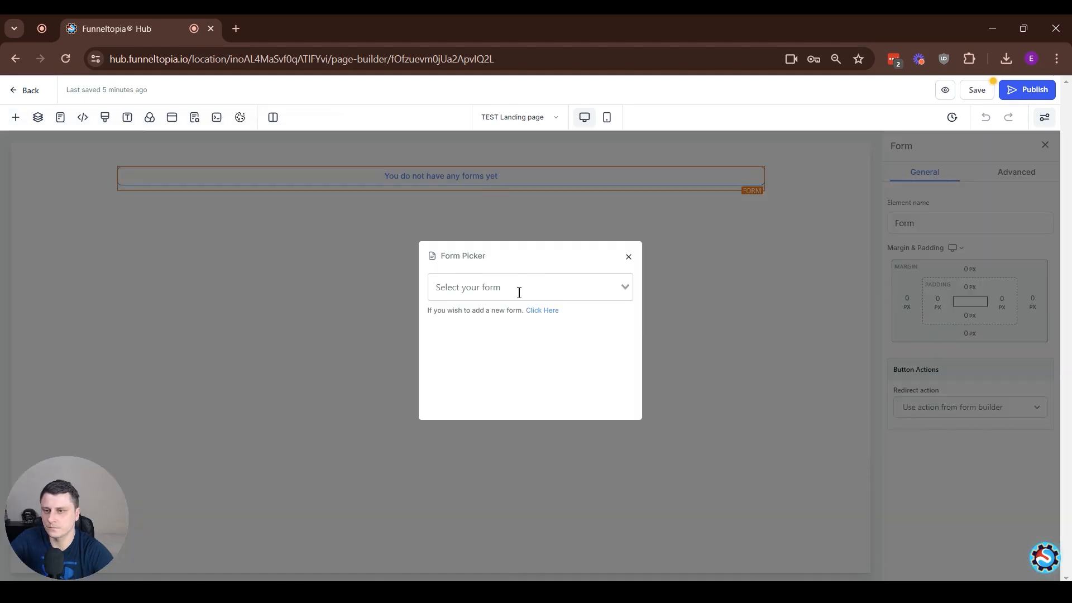
click(520, 292)
scroll(559, 363, down, 1)
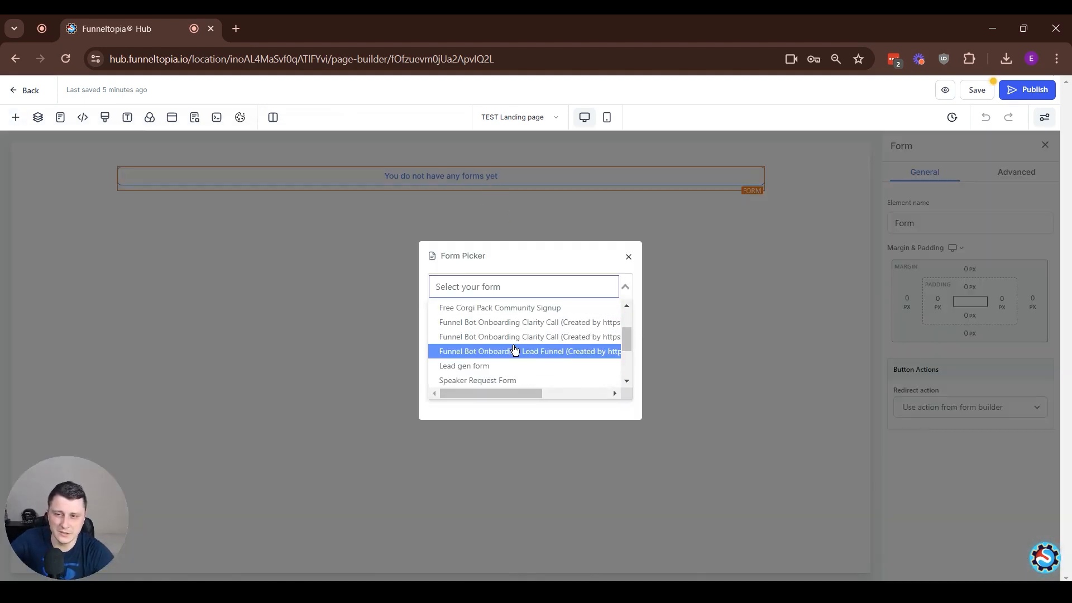
click(498, 366)
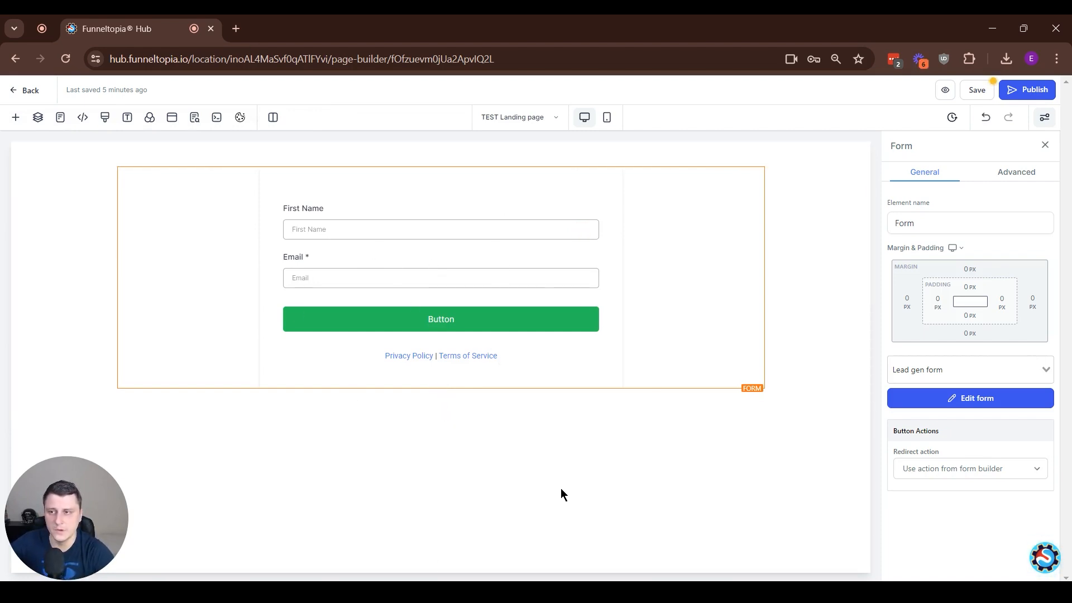
Publish the landing page, keeping the form's redirect action on Use action from form builder, and return to the funnel
click(1014, 99)
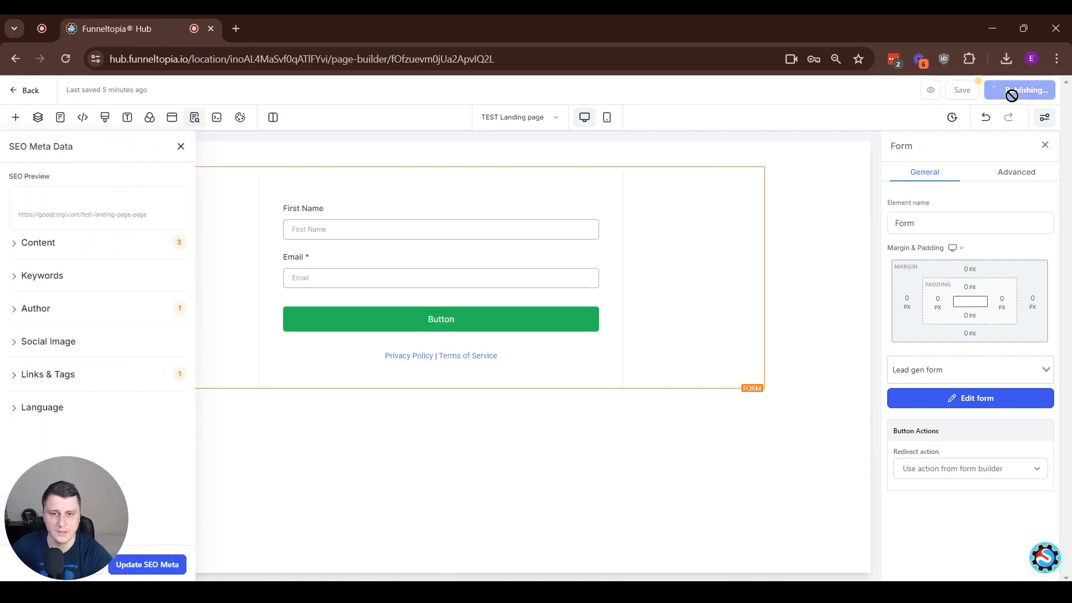
click(949, 472)
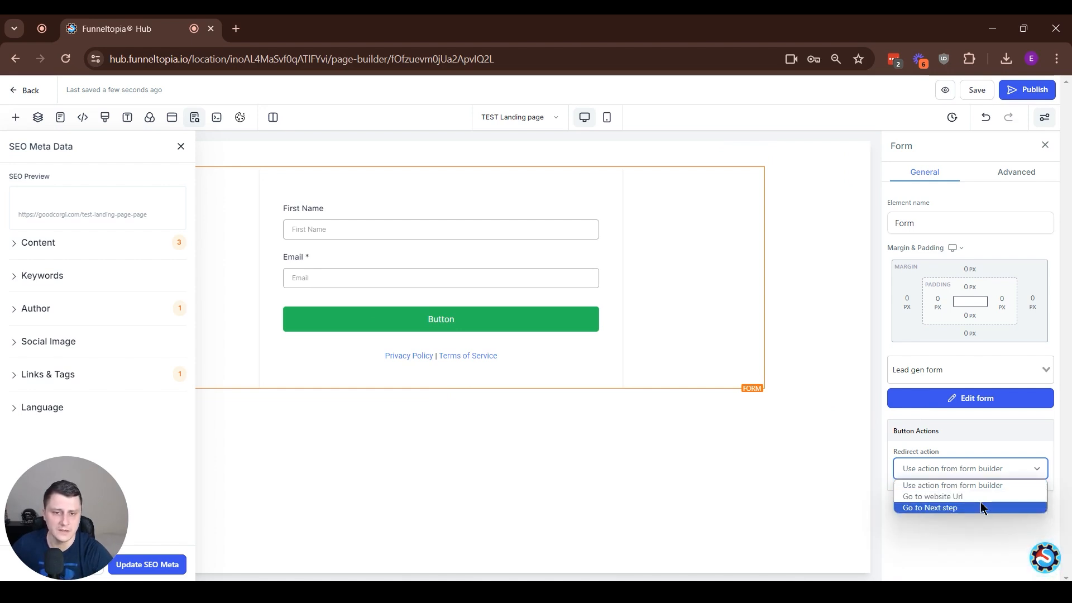
click(1022, 484)
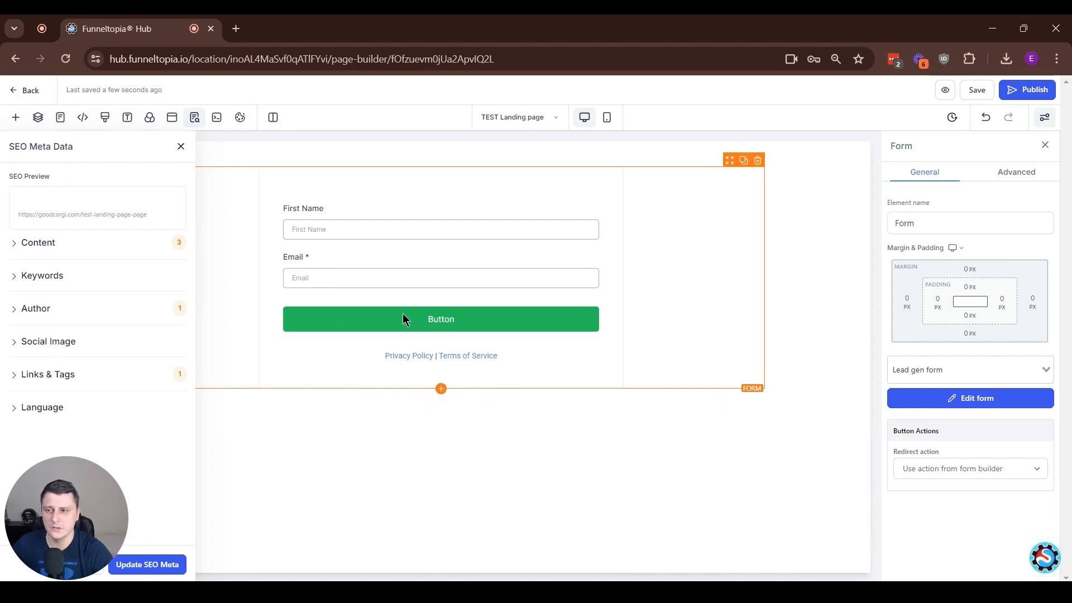
click(23, 92)
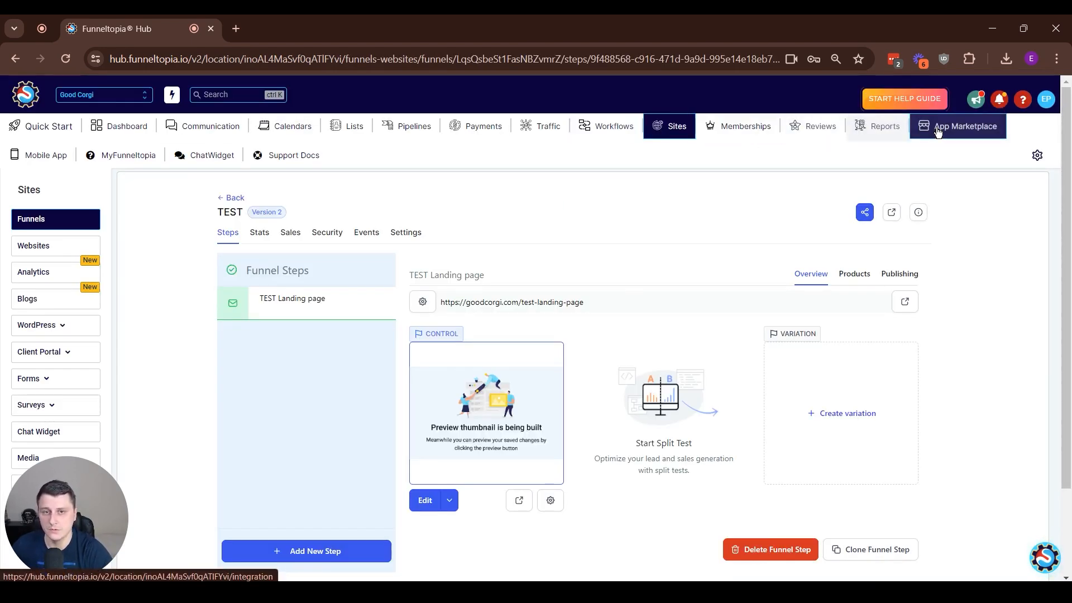
Create a new workflow from scratch and name it Lead
click(612, 126)
click(929, 219)
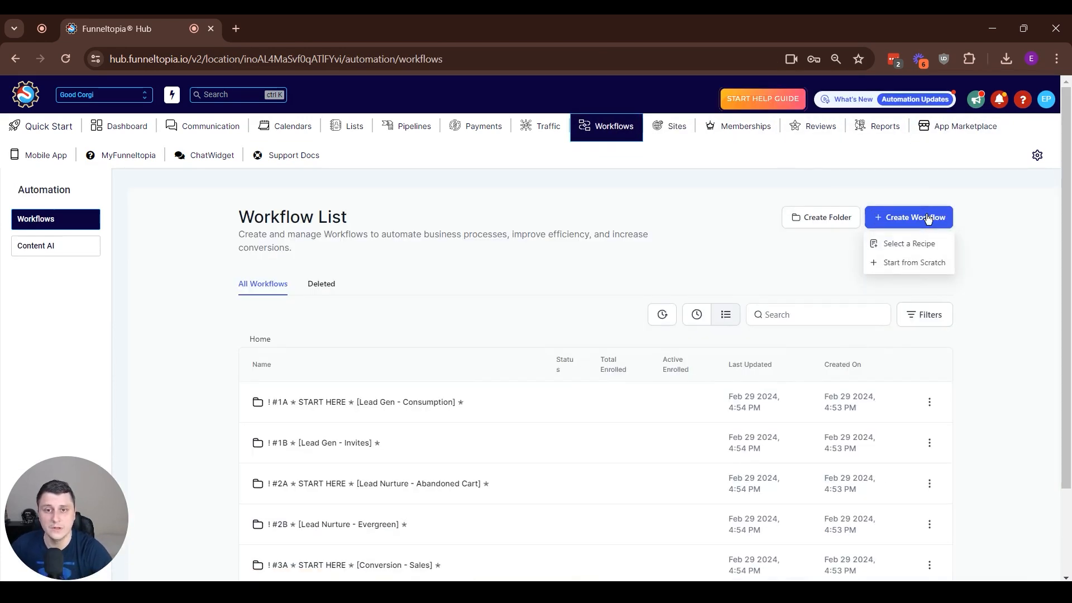
click(903, 264)
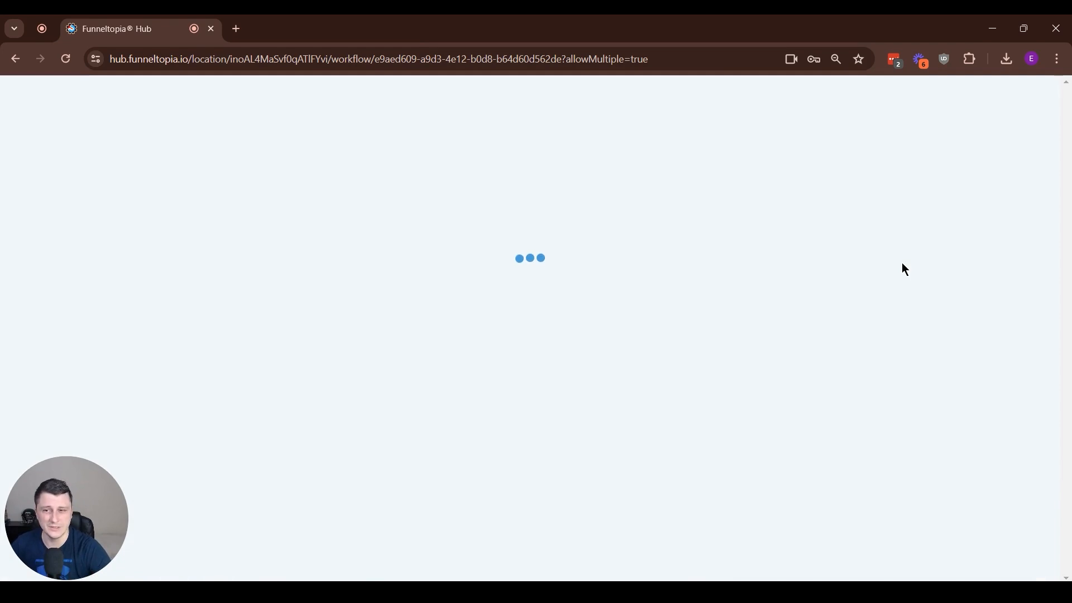
click(562, 98)
key(ctrl+a)
text(Lead)
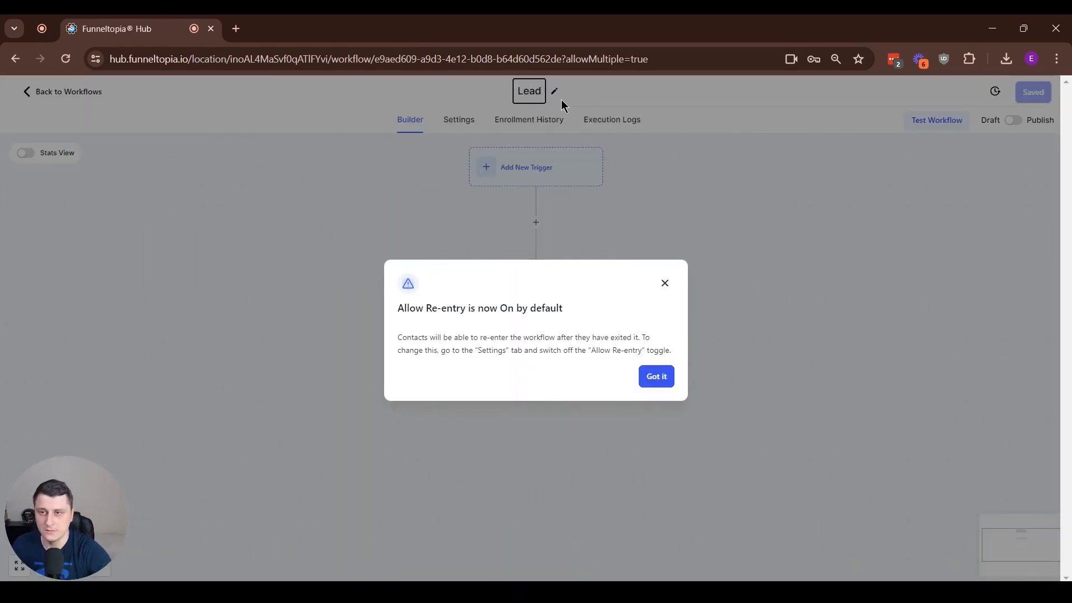
Read and dismiss the notice about the Allow Re-entry default
drag(426, 308, 465, 315)
click(463, 317)
drag(399, 318, 571, 309)
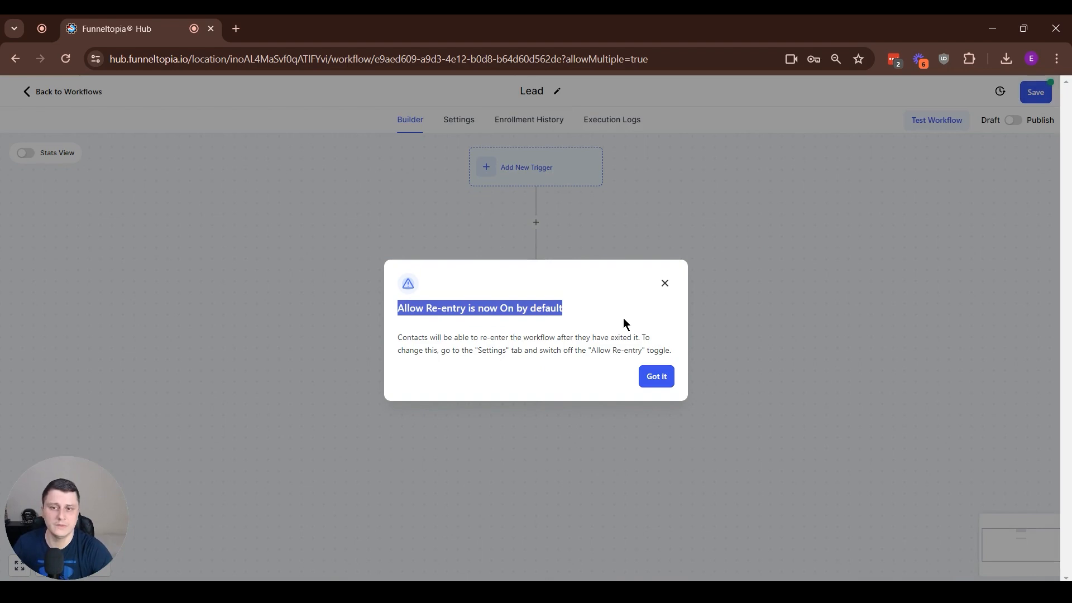
click(662, 375)
Examine the Allow re-entry option in the workflow settings, switching it off and back on
click(463, 118)
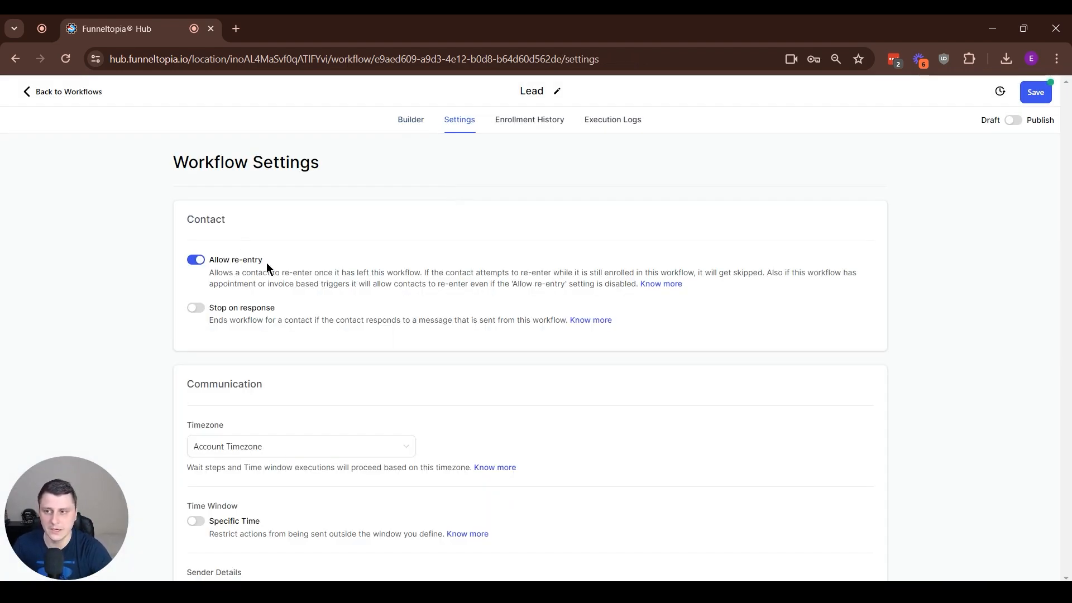
drag(267, 262, 202, 262)
click(283, 263)
click(197, 263)
click(201, 262)
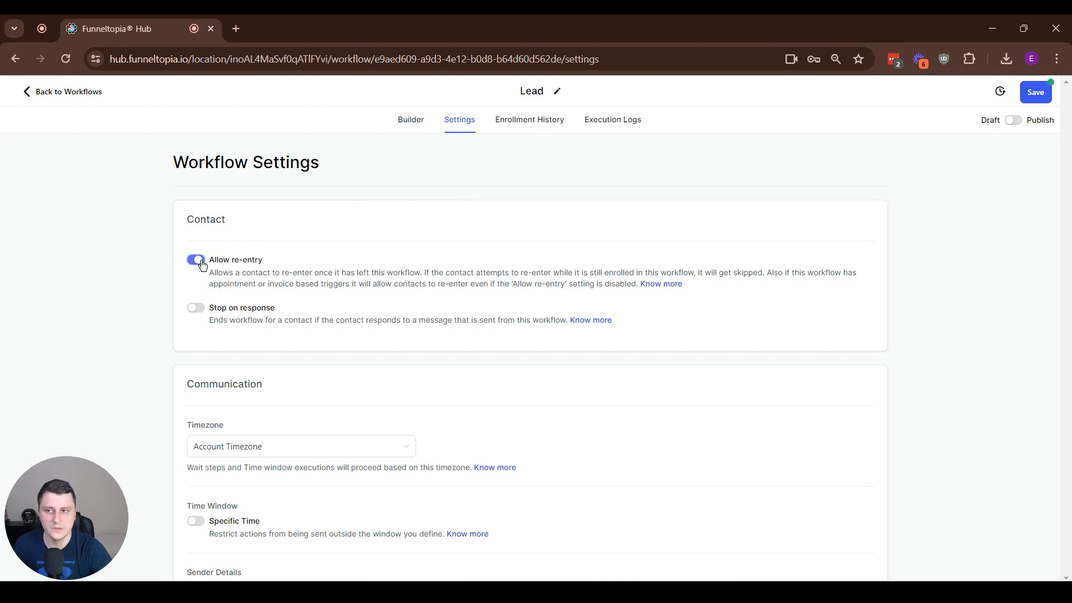
drag(285, 256, 197, 269)
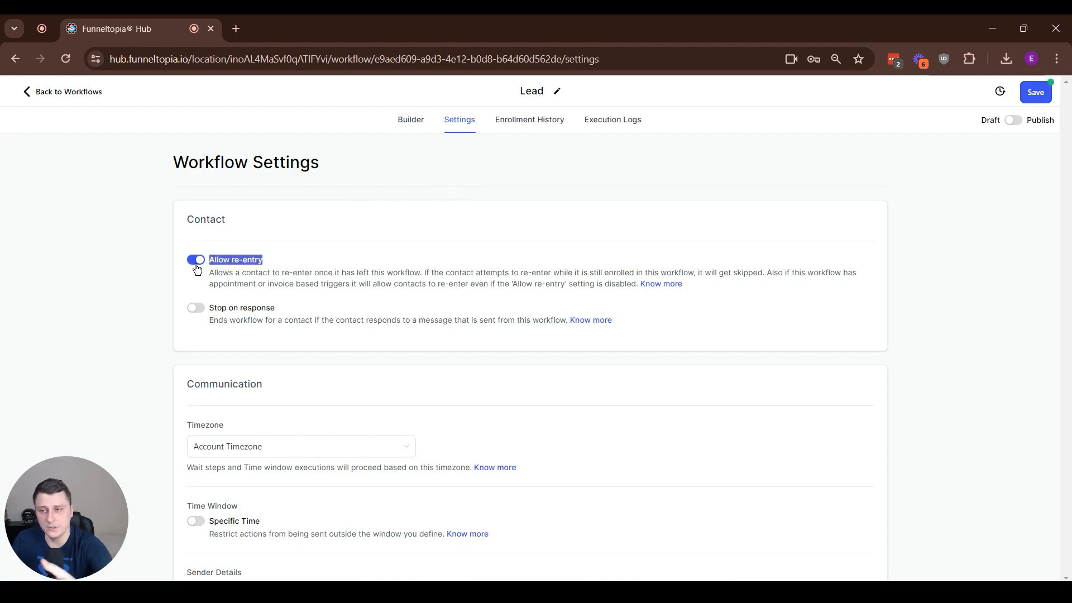
click(293, 251)
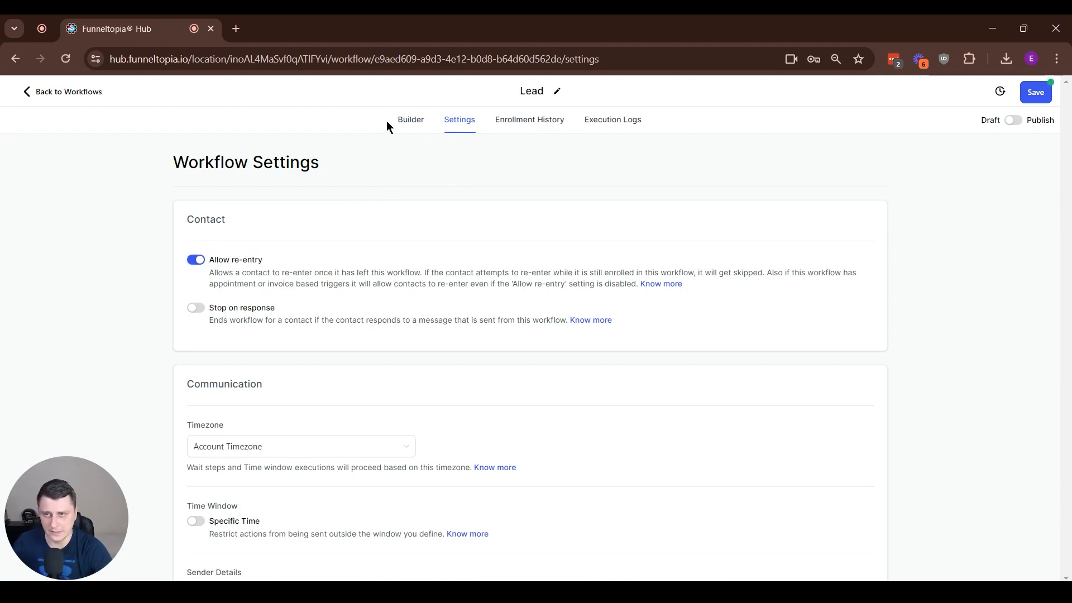
Return to the workflow builder and rename the workflow Lead magnet delivery
click(422, 122)
click(536, 91)
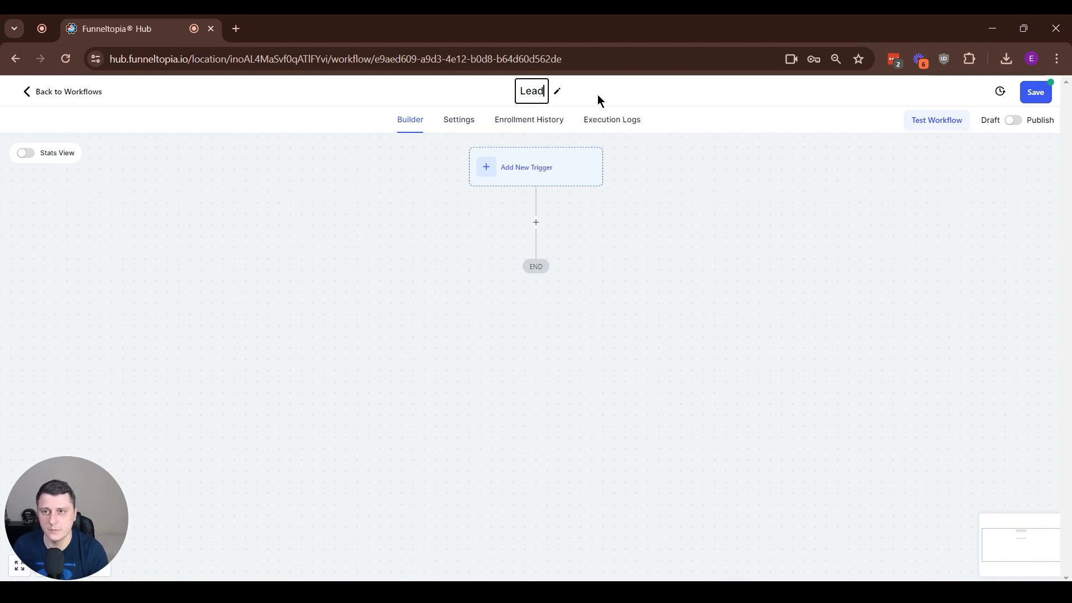
text(magnet delivery)
click(550, 328)
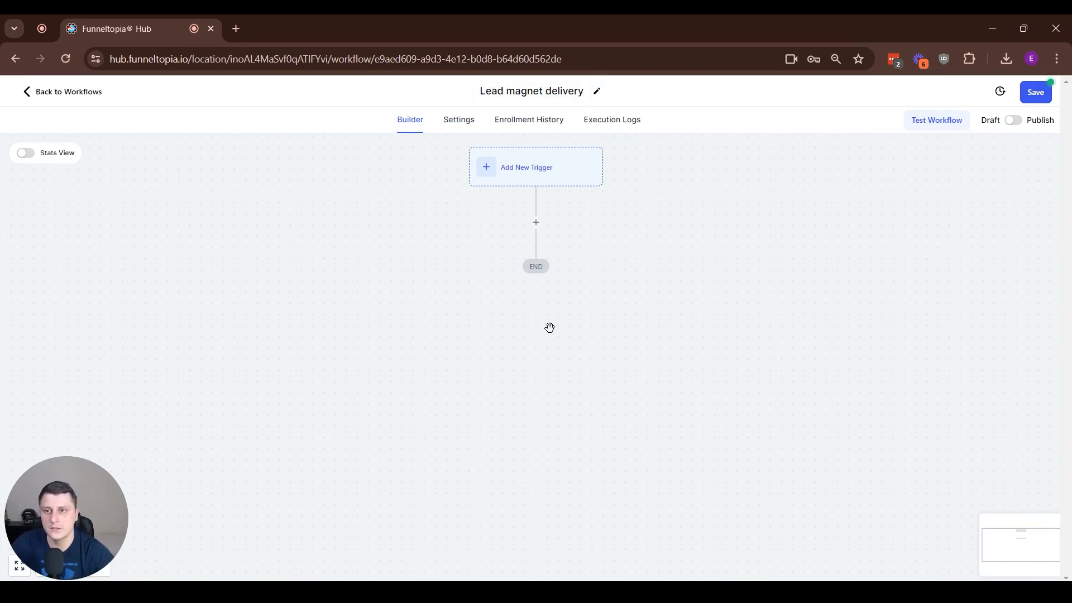
Search the workflow triggers for form and choose Form Submitted as the new trigger
click(569, 180)
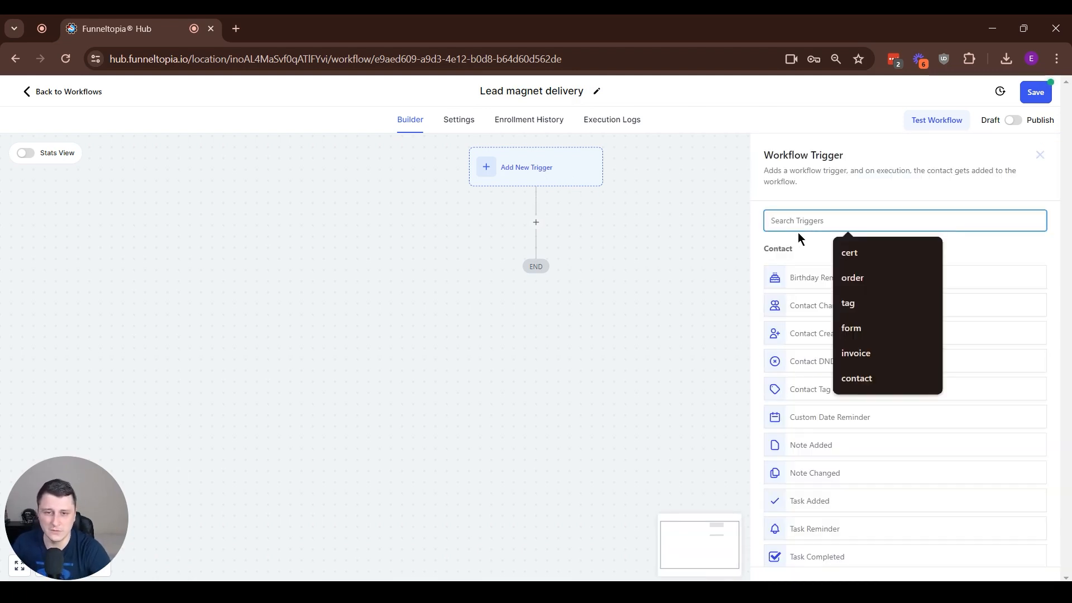
text(form)
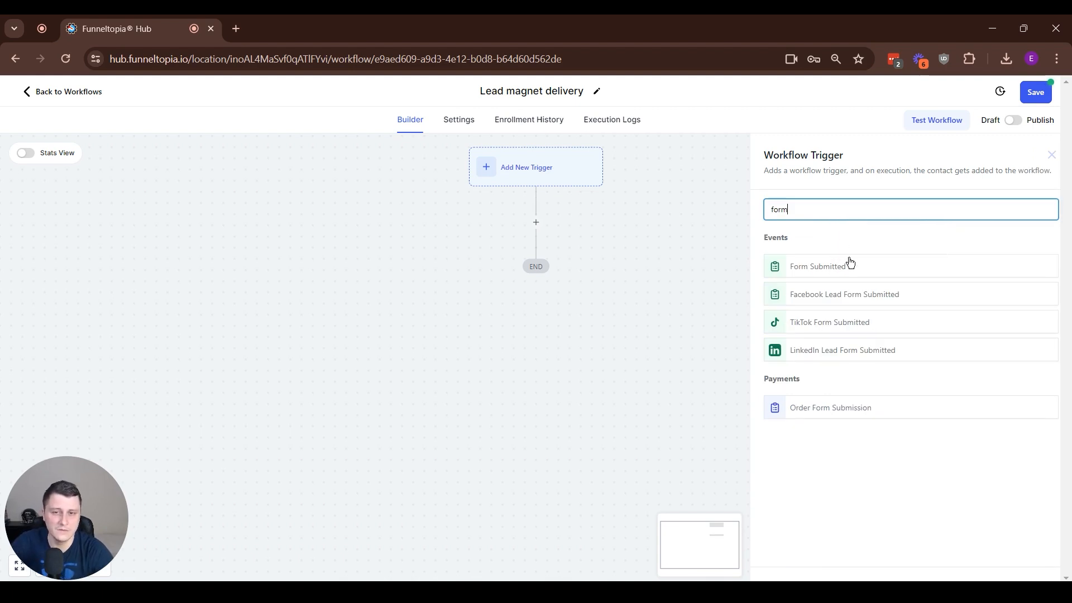
click(836, 267)
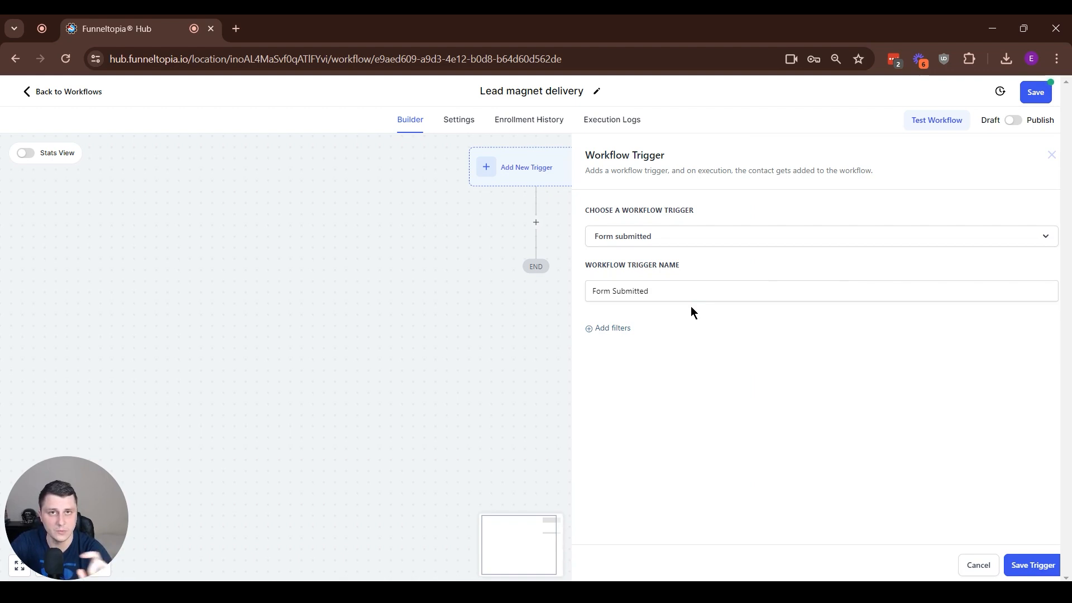
Filter the trigger with Form is set to Lead gen form and save the trigger
click(601, 328)
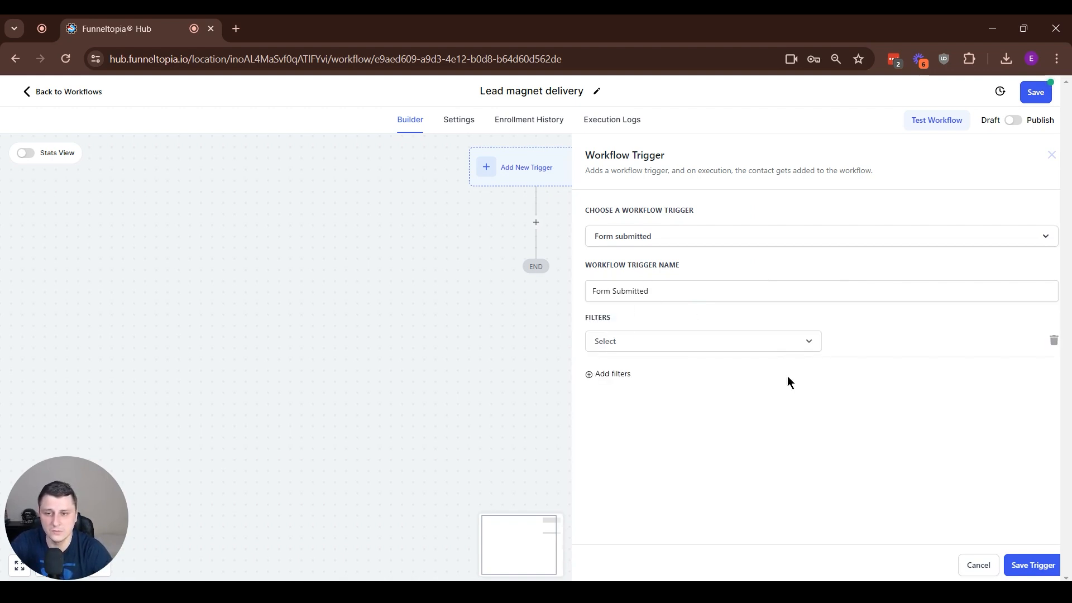
click(728, 338)
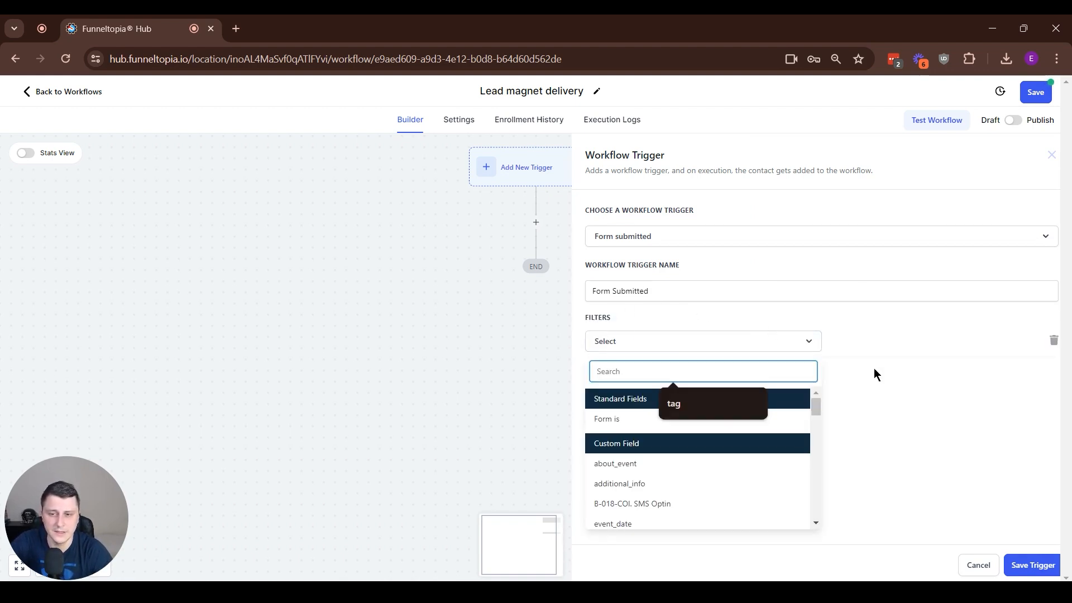
click(628, 420)
click(890, 345)
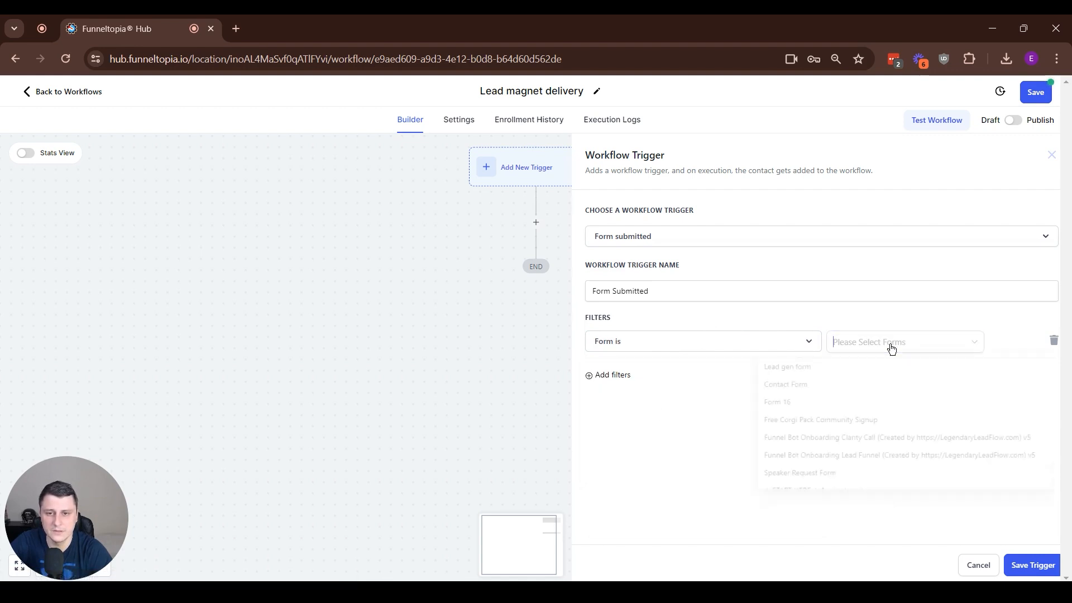
click(789, 370)
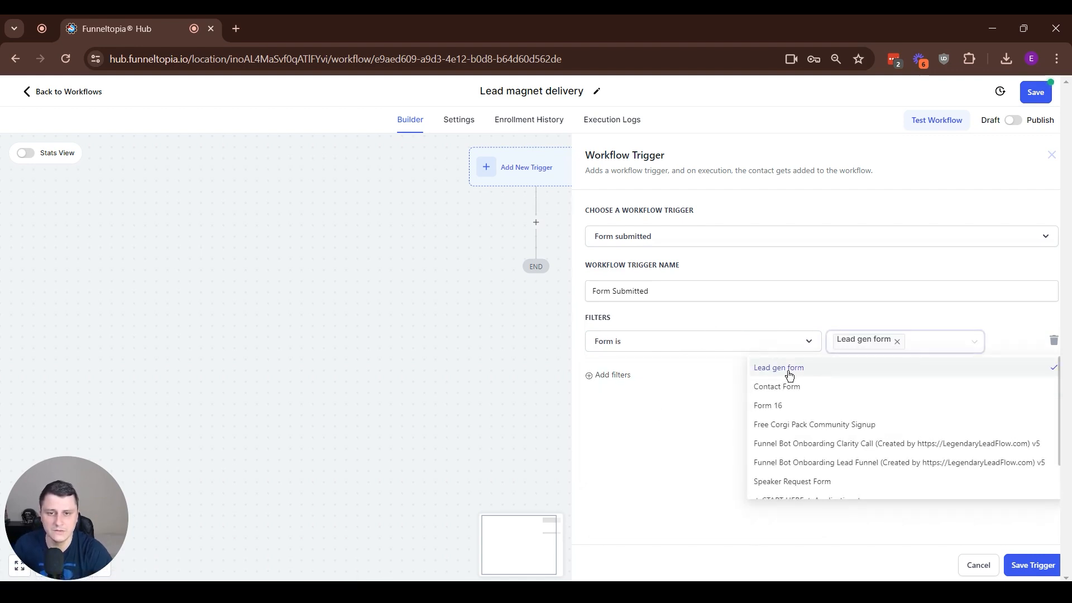
click(648, 445)
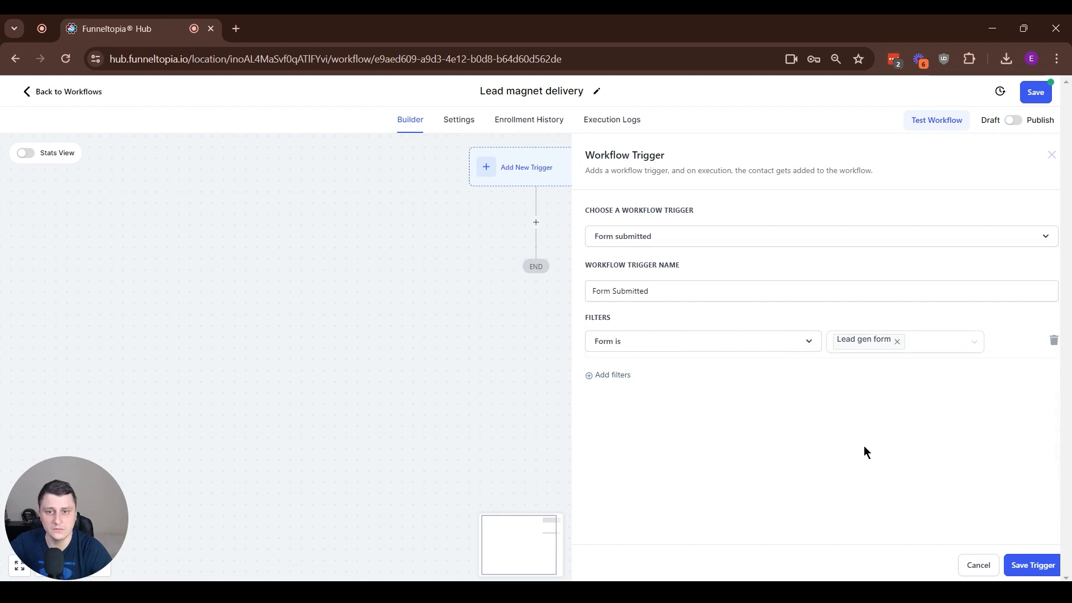
click(1031, 569)
Add a Send Email action after the Form Submitted trigger
click(537, 248)
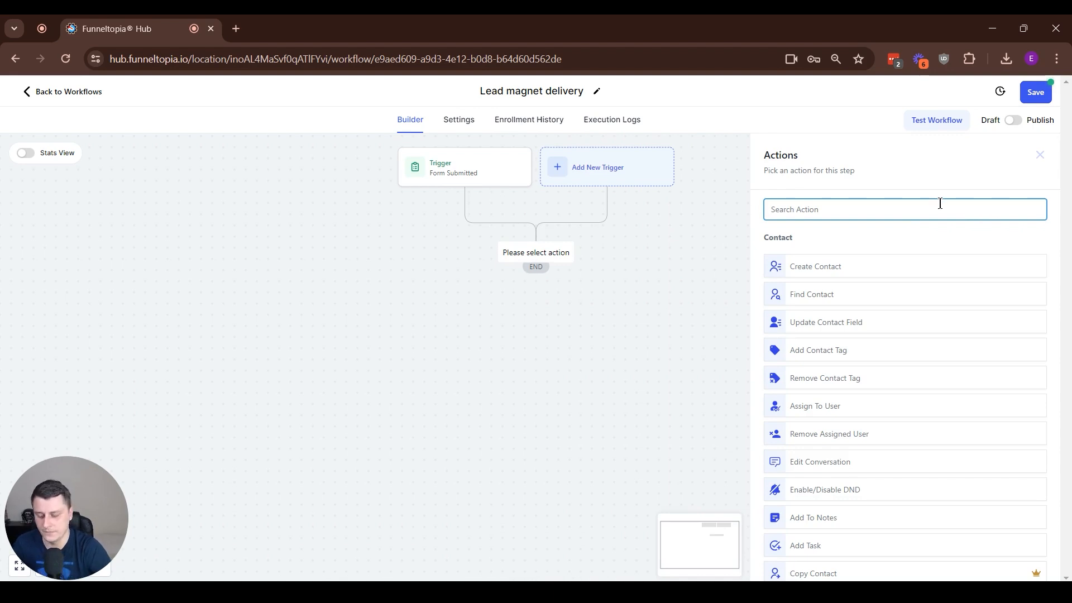
text(email)
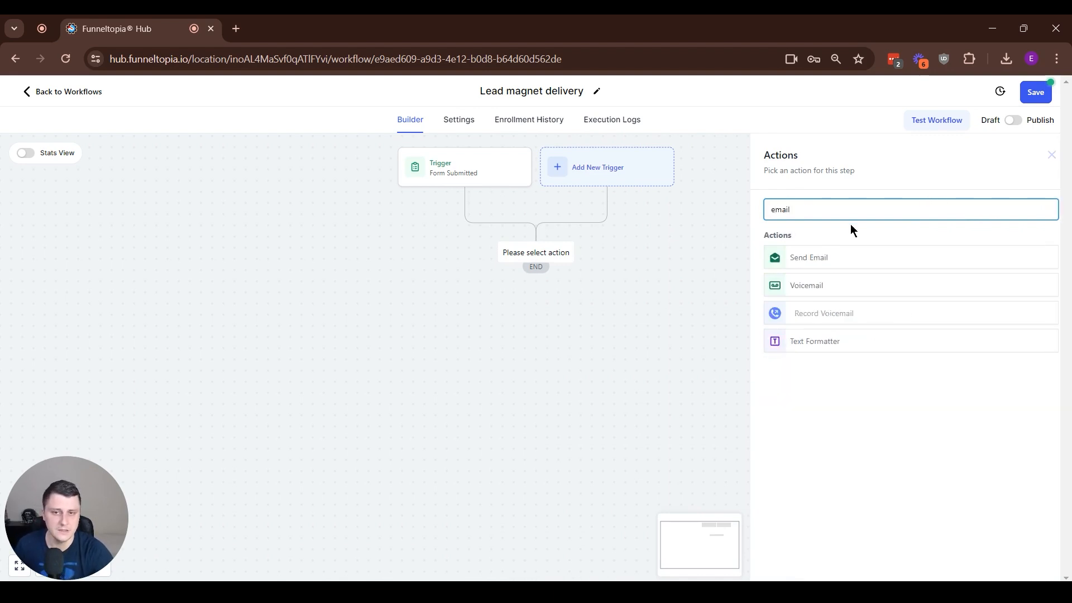
click(836, 256)
scroll(852, 260, down, 1)
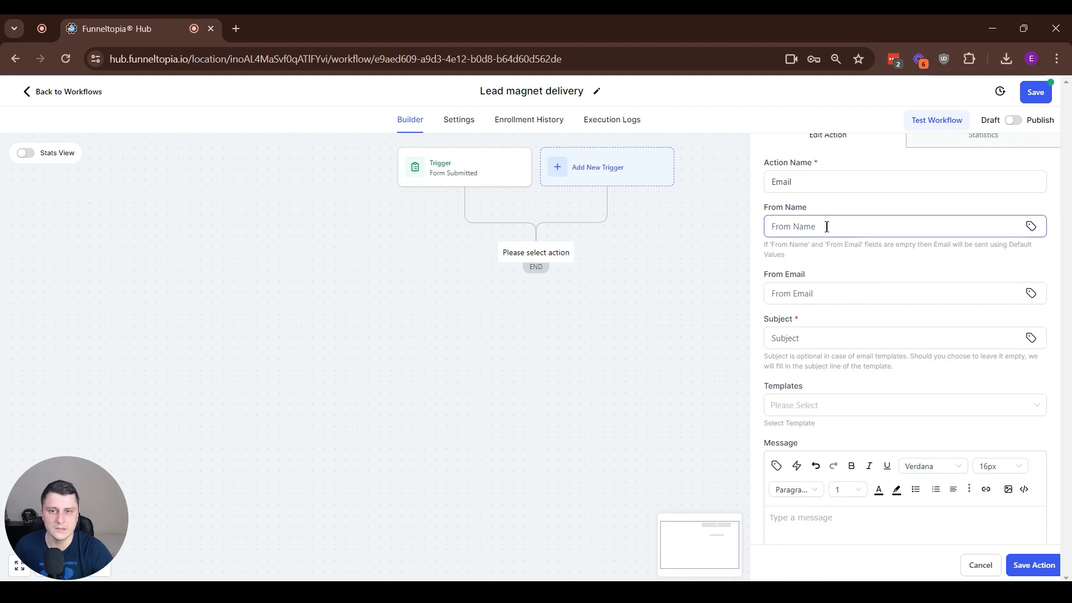
Write the email message with the separate lines "Hey", "Welcome" and "Download your freebie here:"
click(804, 345)
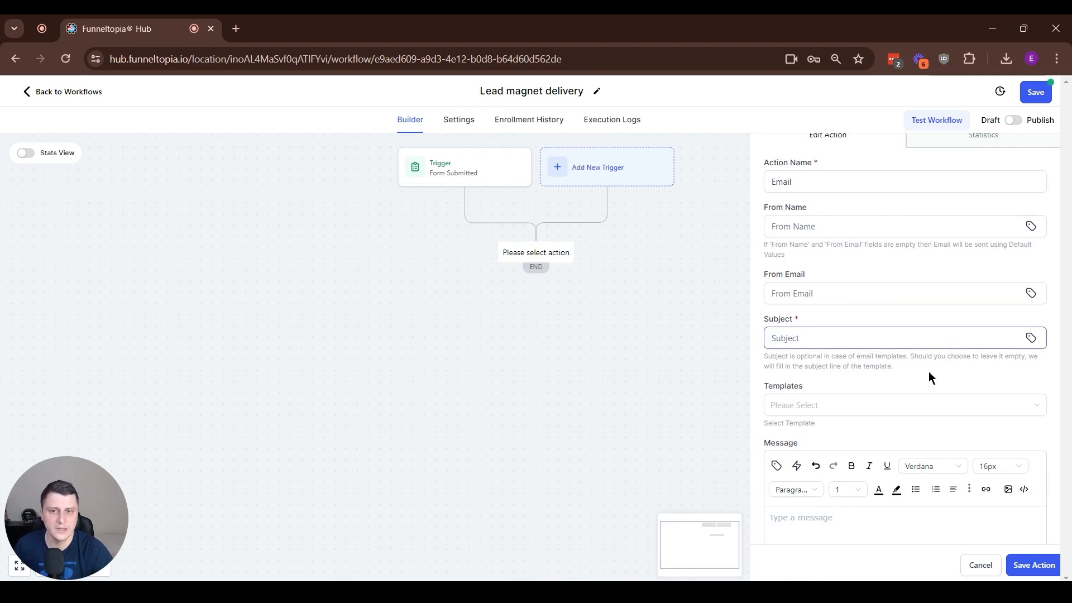
scroll(940, 355, down, 2)
click(849, 446)
text(Hey )
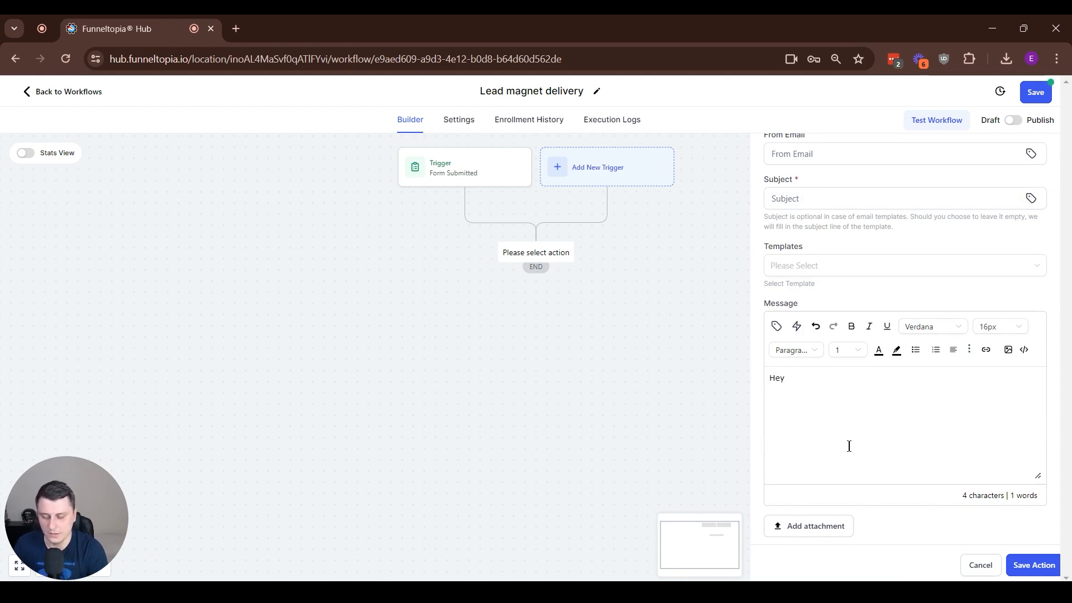
text(Welcome)
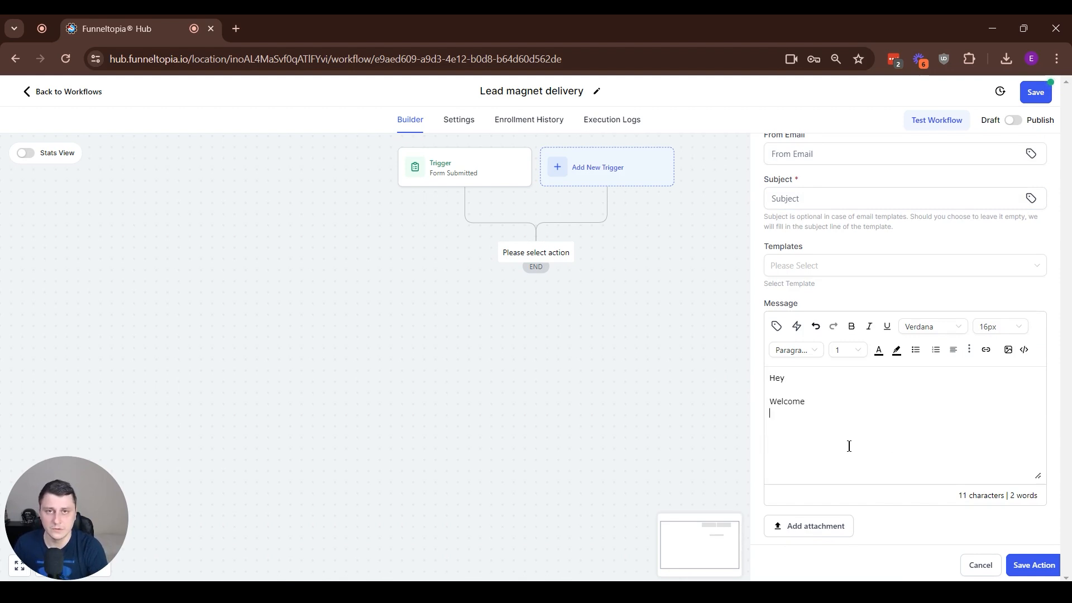
key(Return)
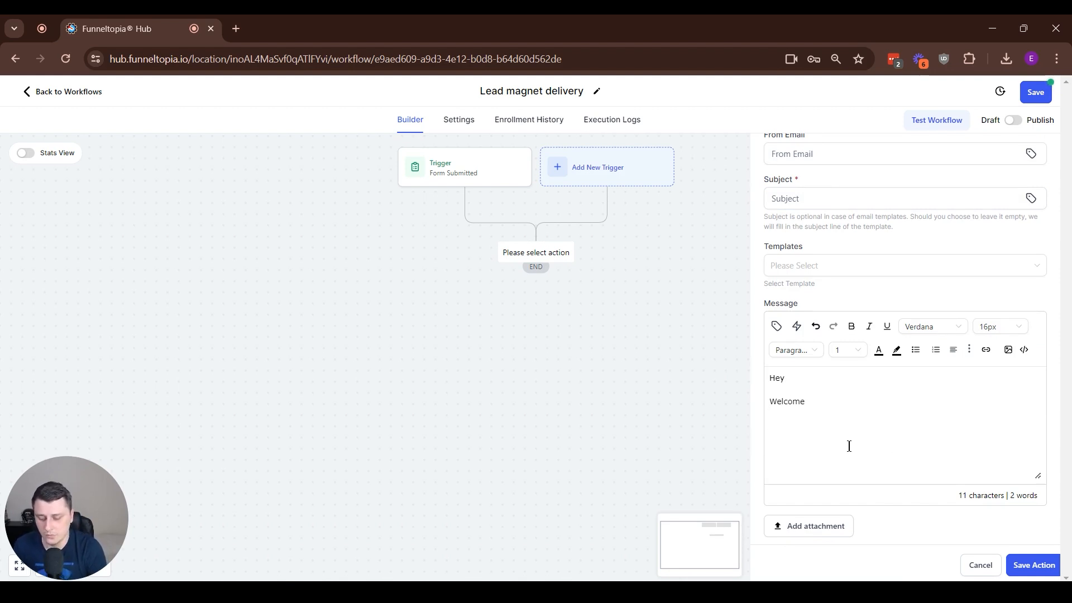
text(Do)
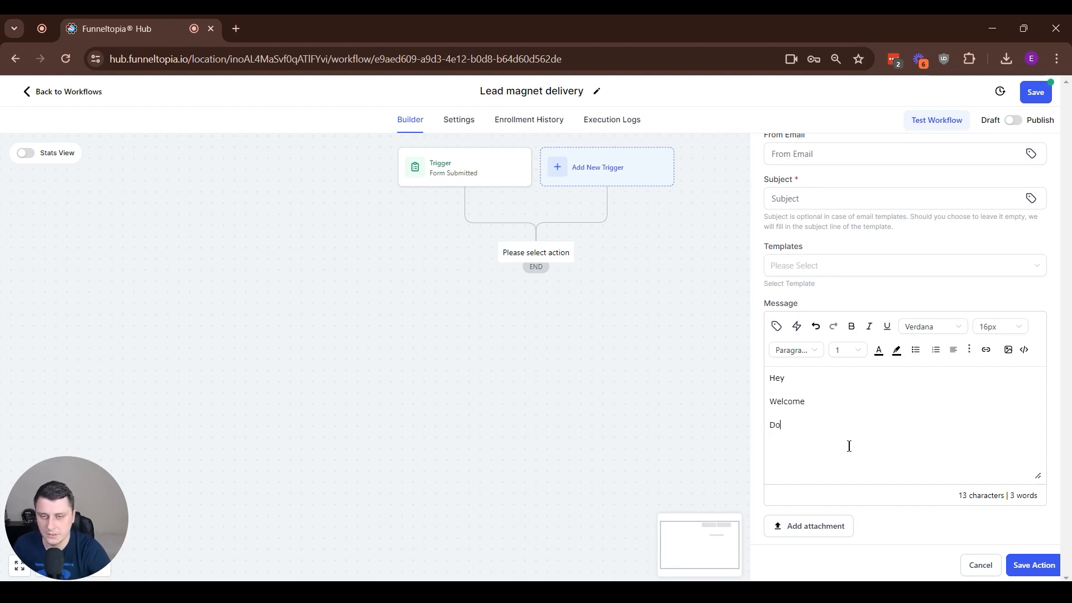
text(wnload your free)
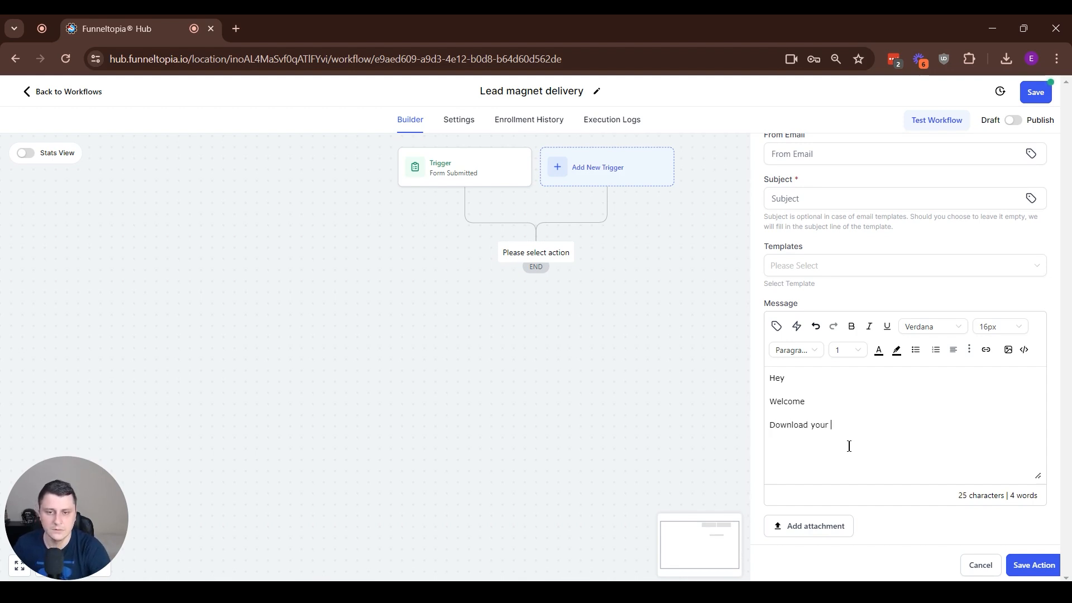
text(bie here:)
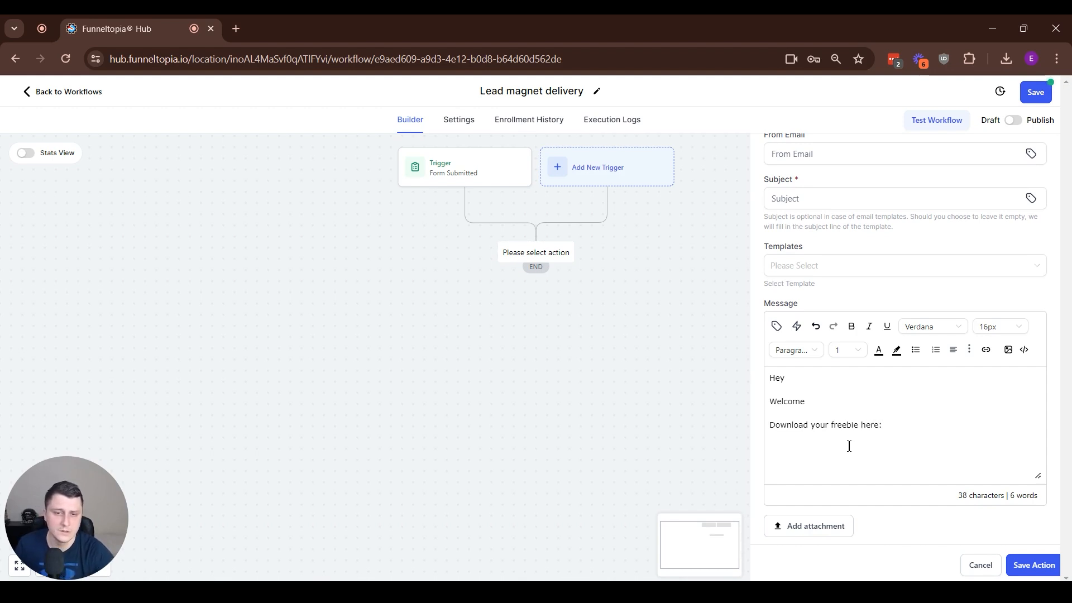
click(987, 350)
click(422, 289)
click(420, 344)
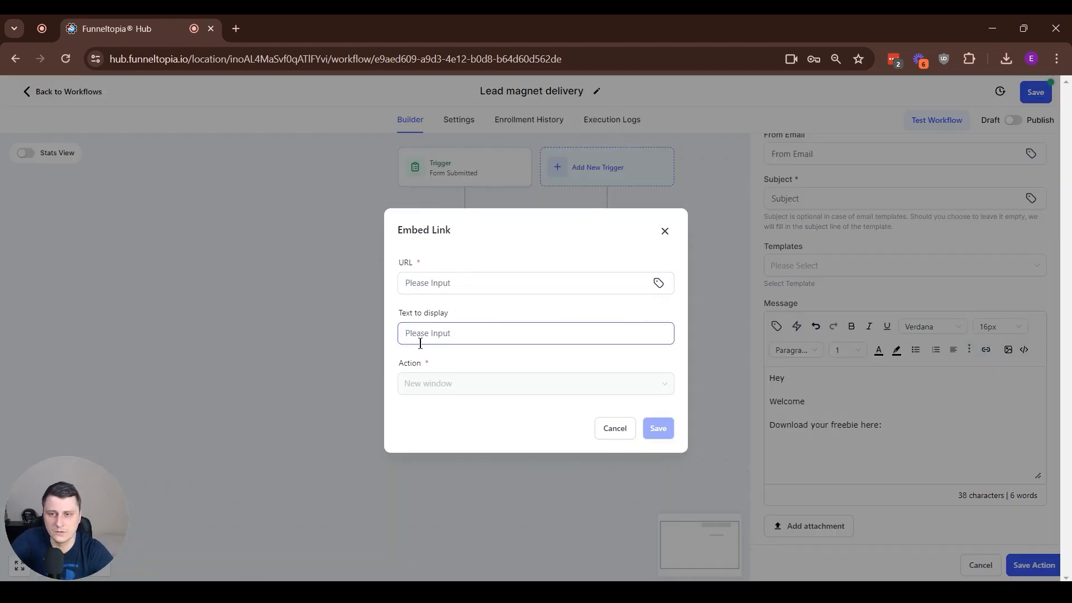
click(663, 234)
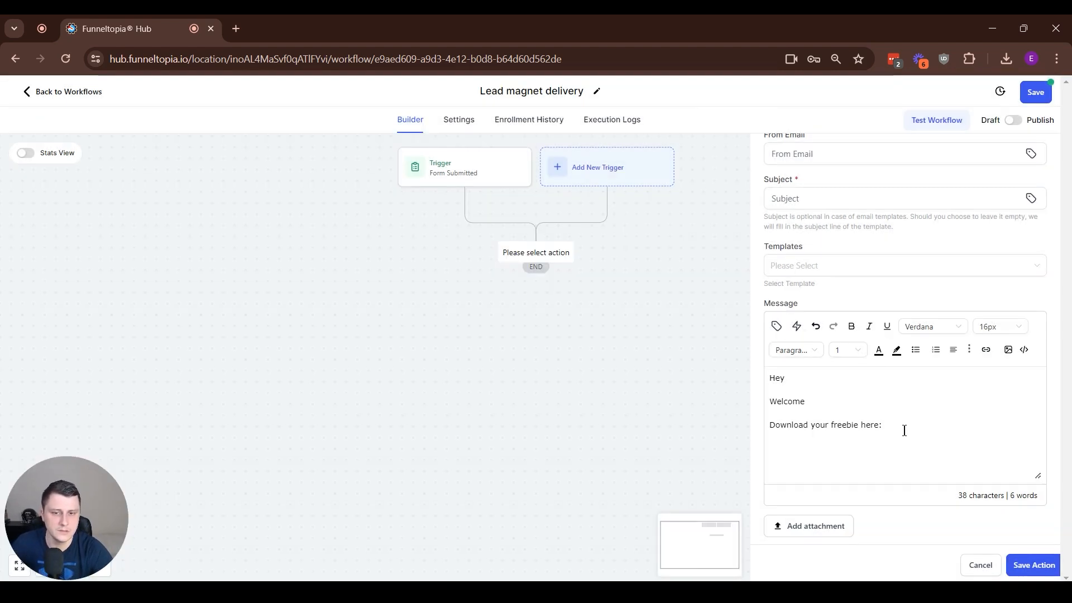
drag(862, 426, 883, 426)
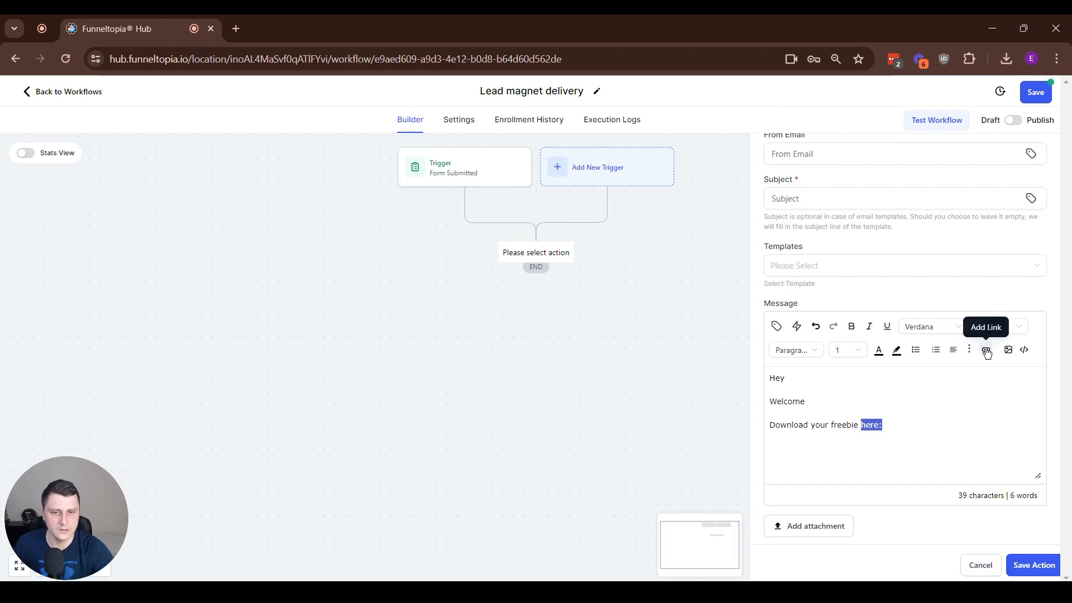
click(908, 426)
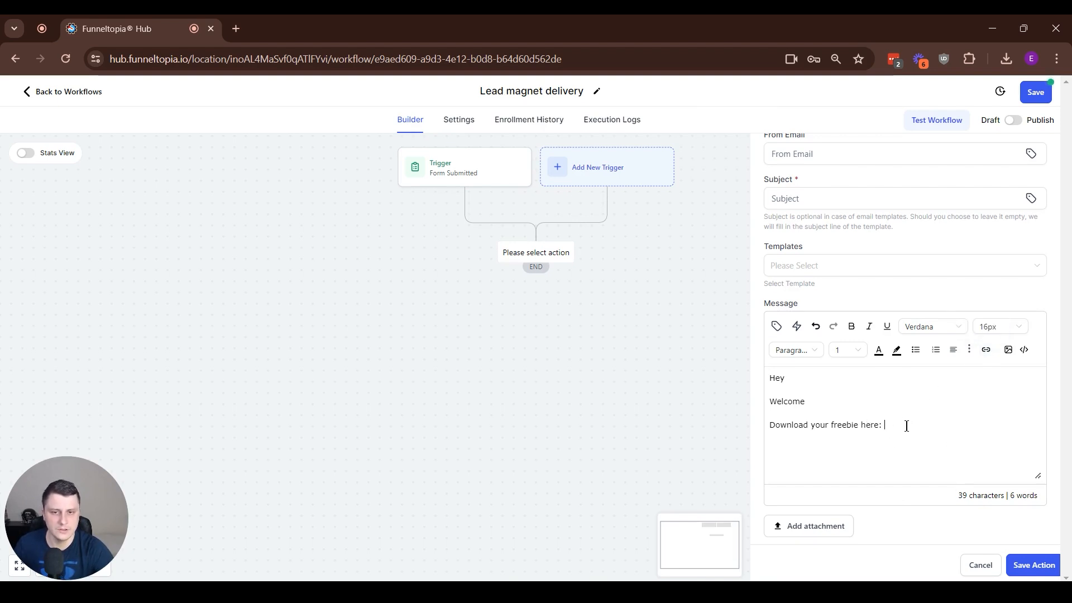
text(www.domain.com)
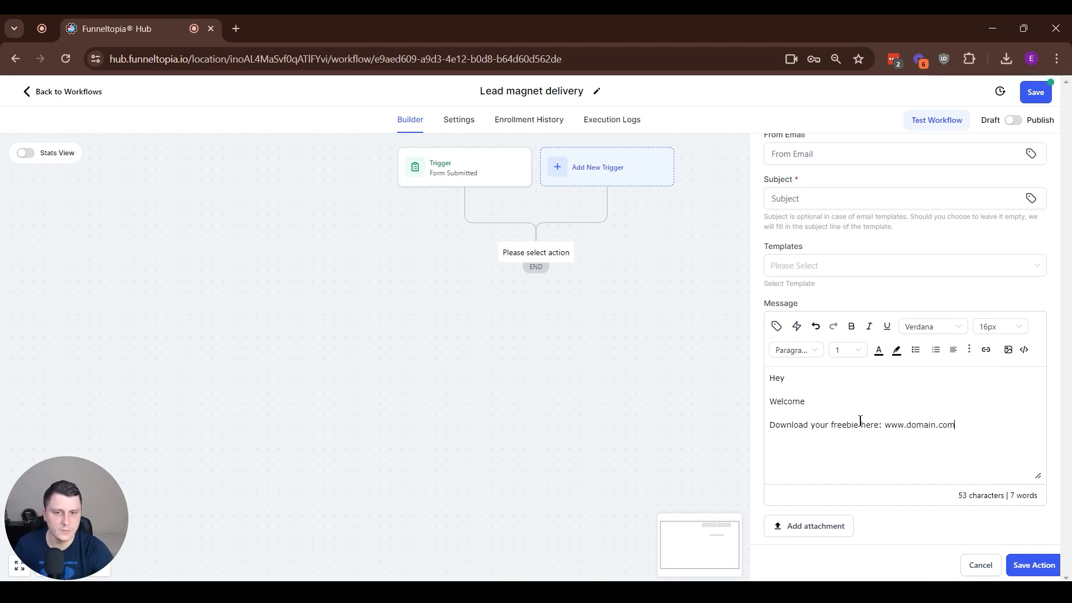
drag(861, 426, 879, 427)
click(986, 350)
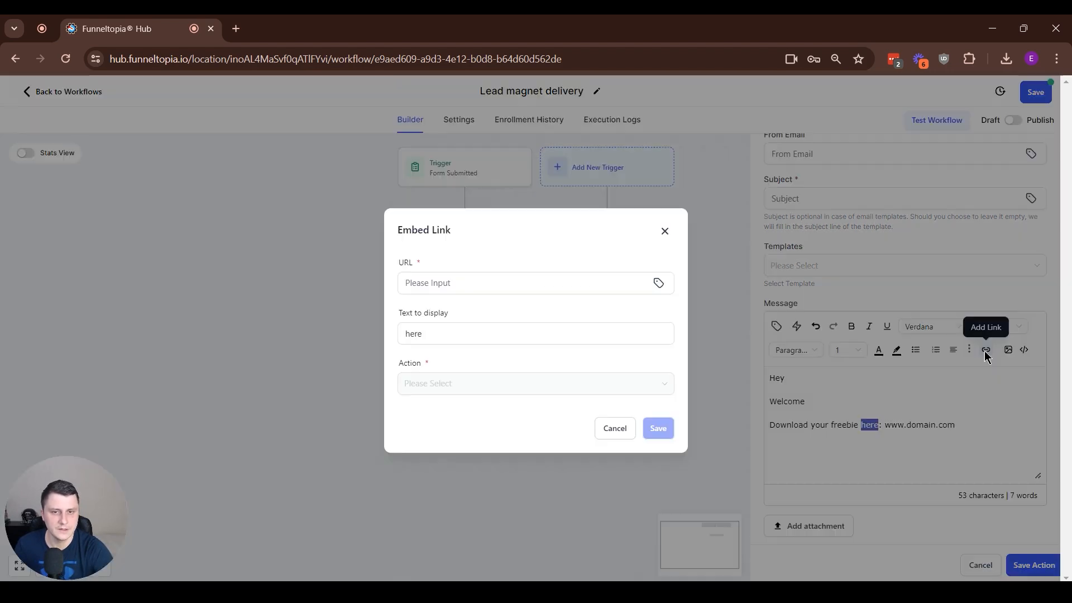
click(454, 288)
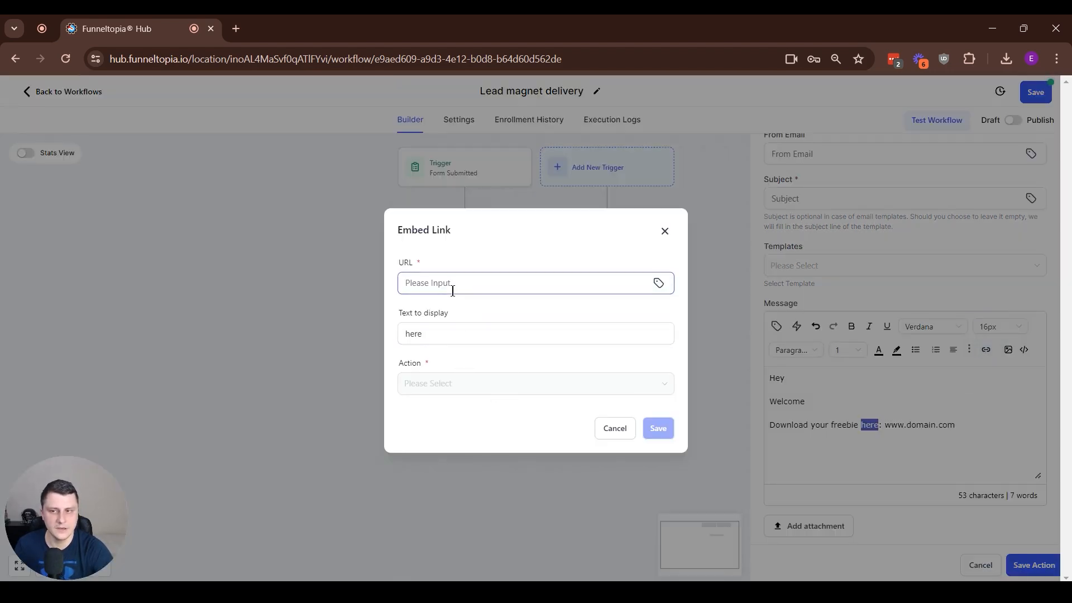
text(www.domain.com)
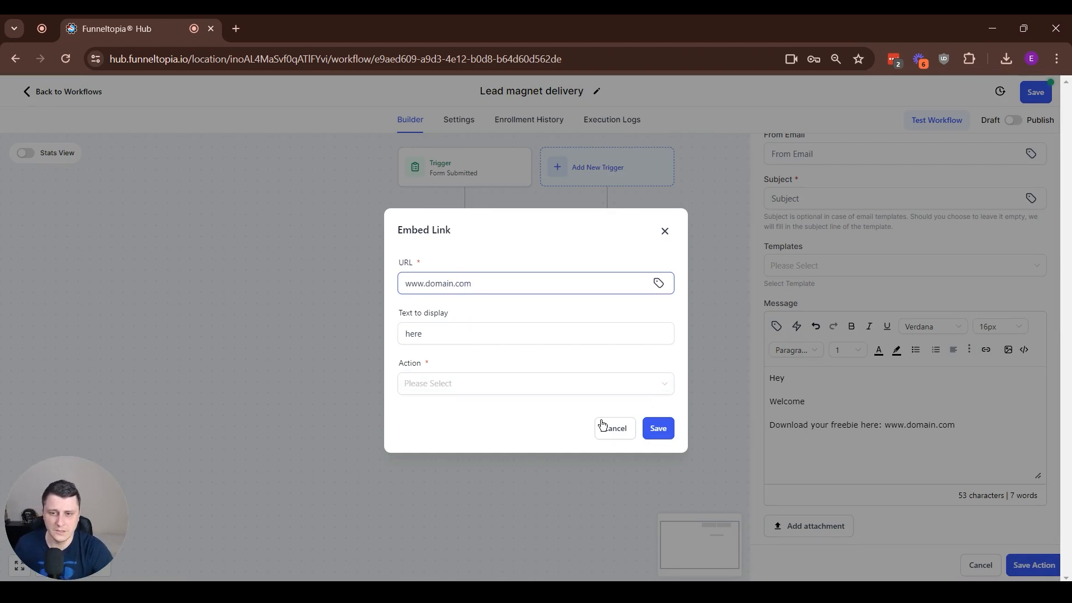
click(660, 430)
click(506, 386)
click(468, 431)
click(658, 429)
drag(969, 435, 883, 445)
key(BackSpace)
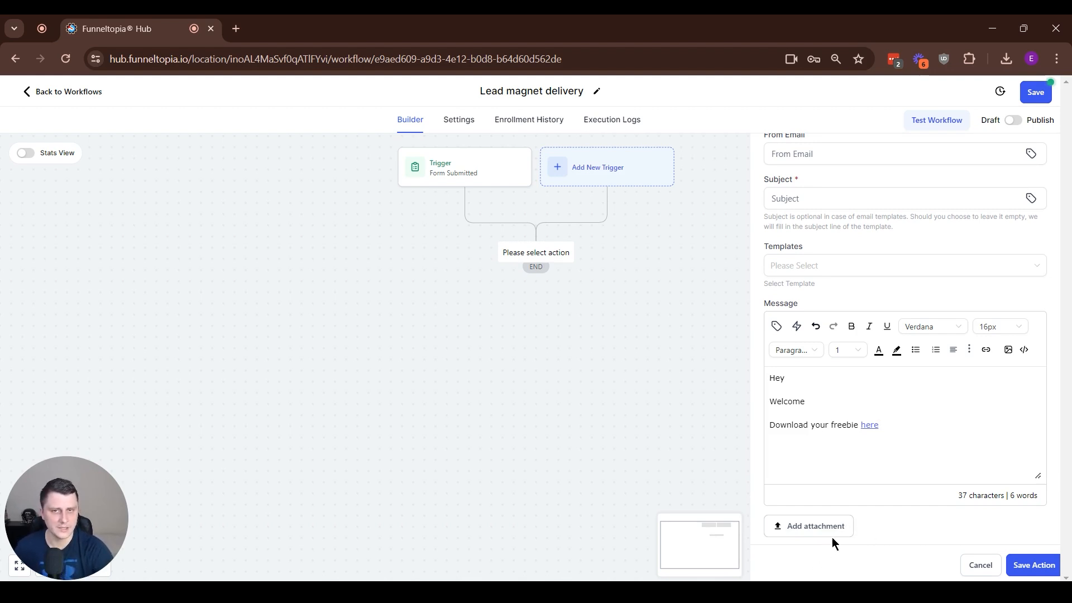
drag(878, 430, 863, 442)
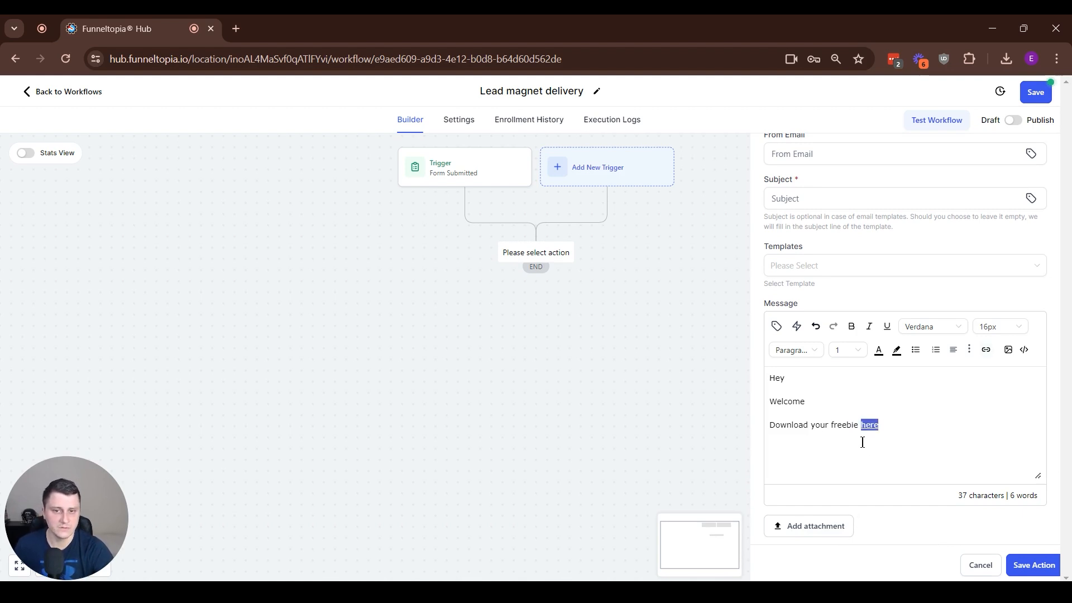
click(911, 471)
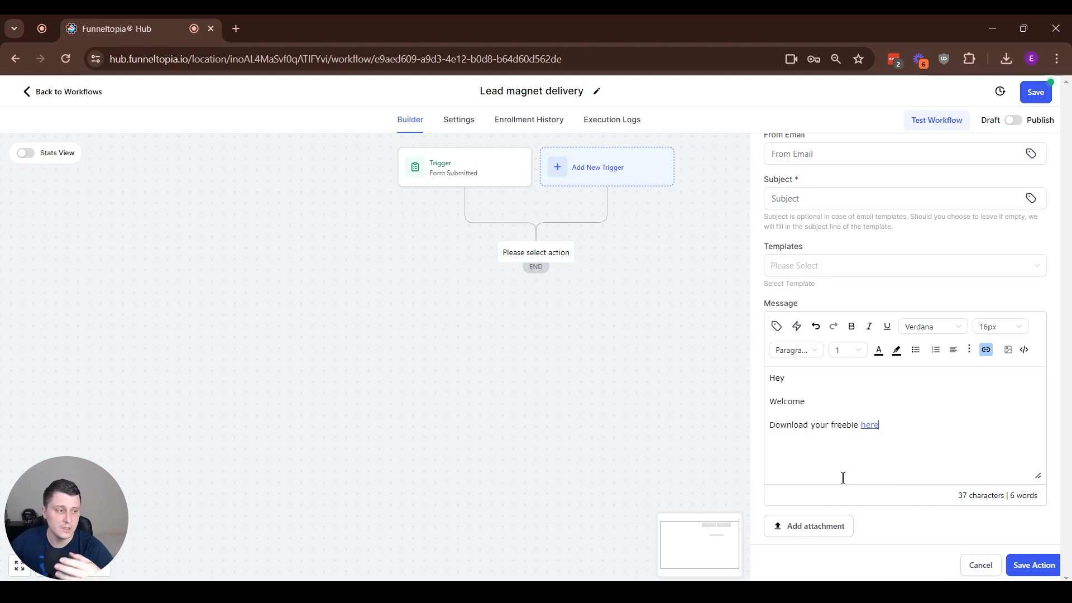
drag(861, 427, 907, 431)
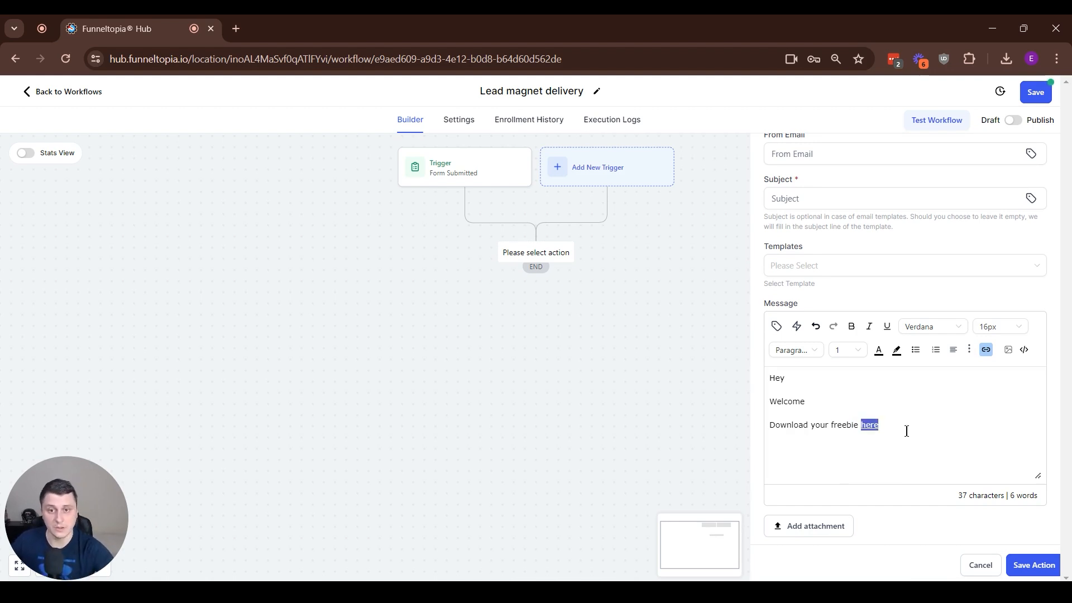
click(899, 431)
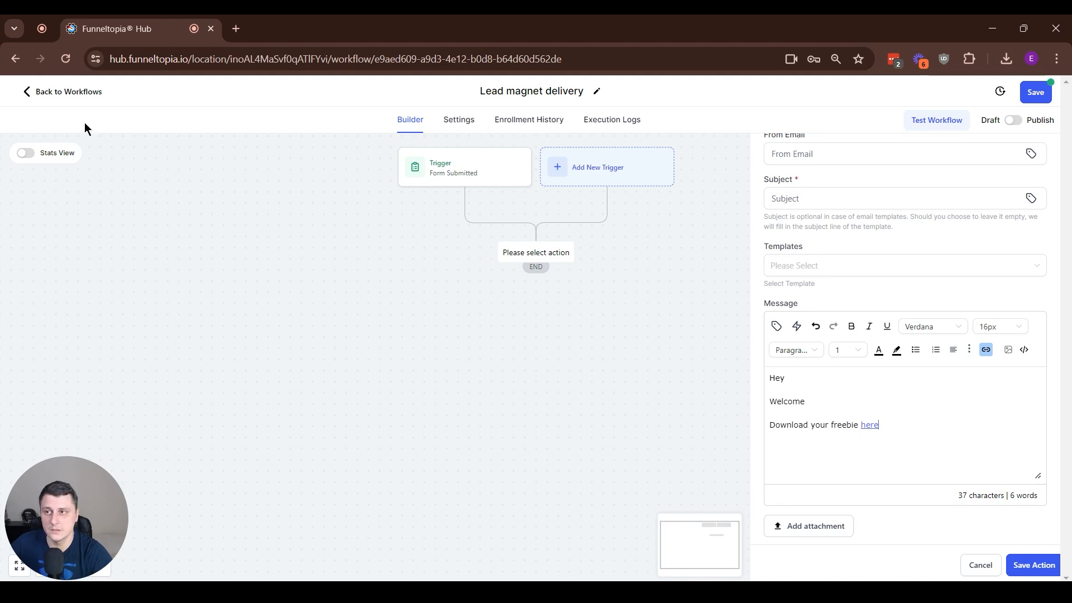
Save the Lead magnet delivery workflow and switch it from Draft to Publish
click(1032, 91)
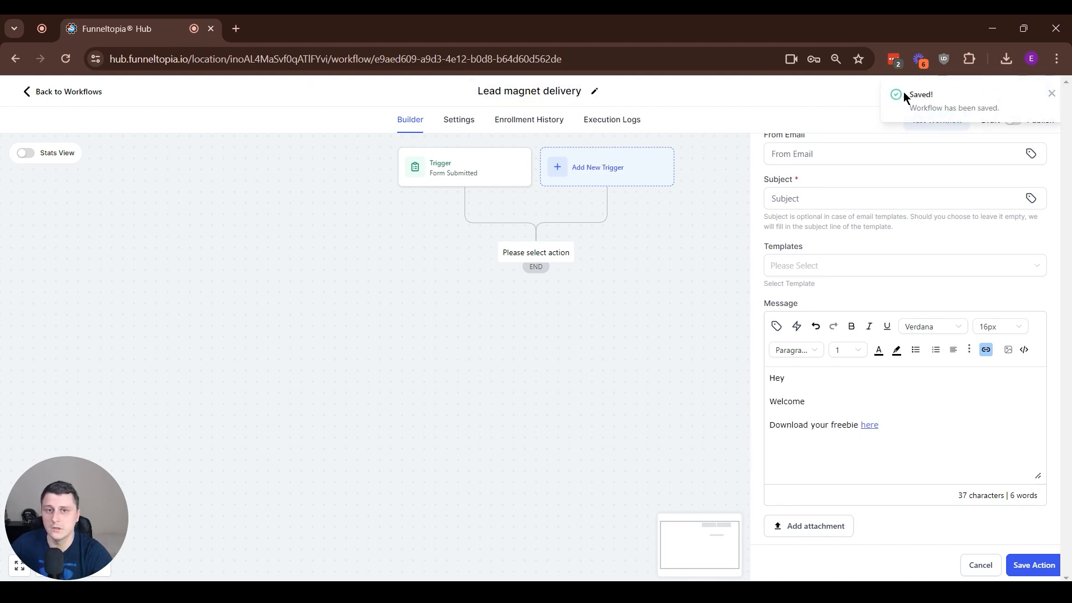
click(1052, 94)
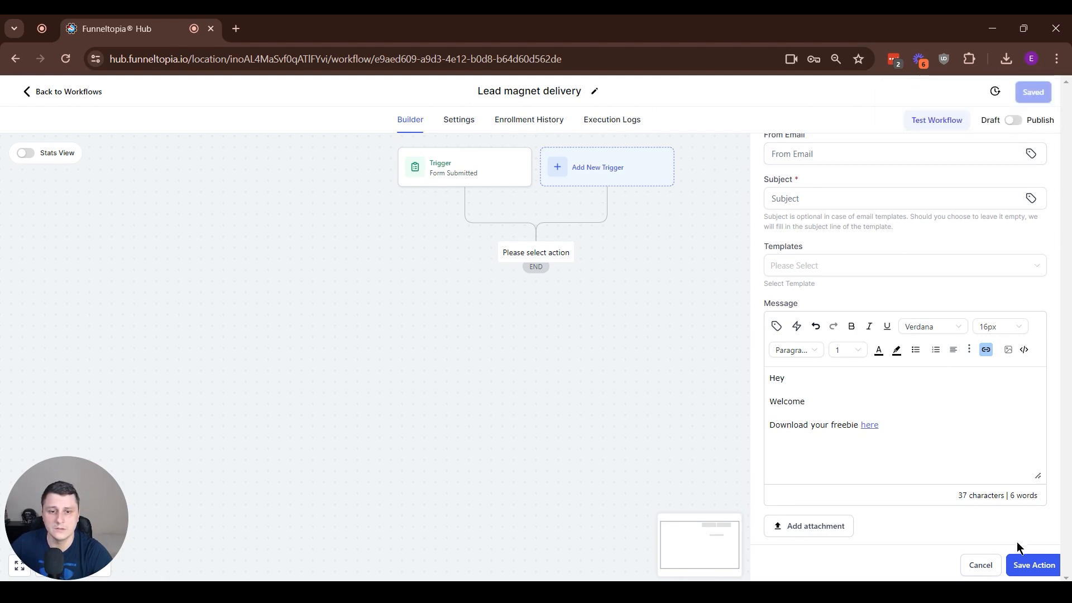
click(1012, 123)
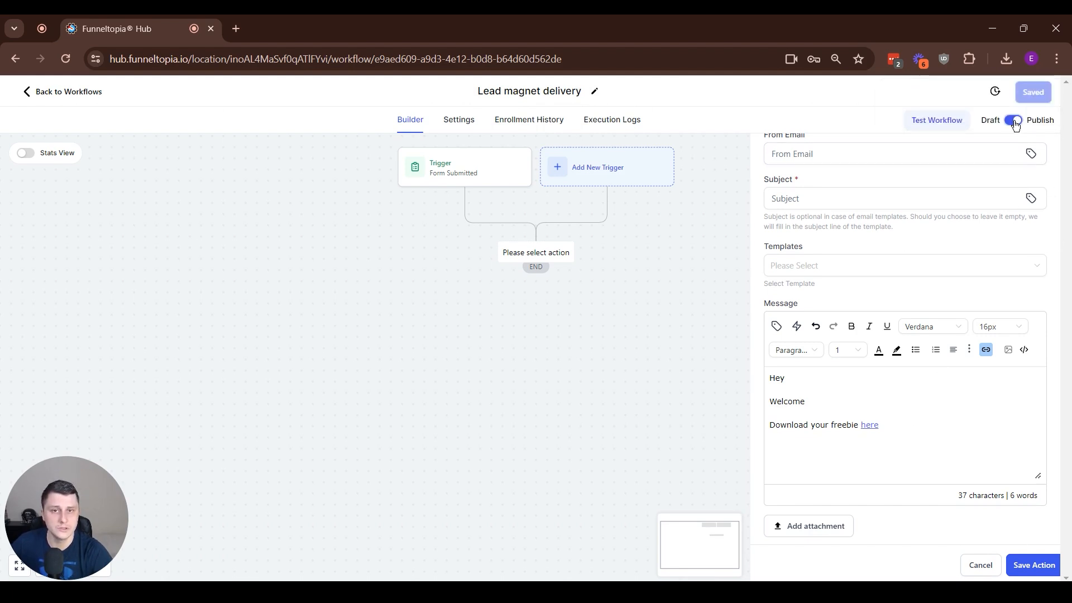
Leave the workflow for the Traffic section and open the support widget to view its help options
click(63, 93)
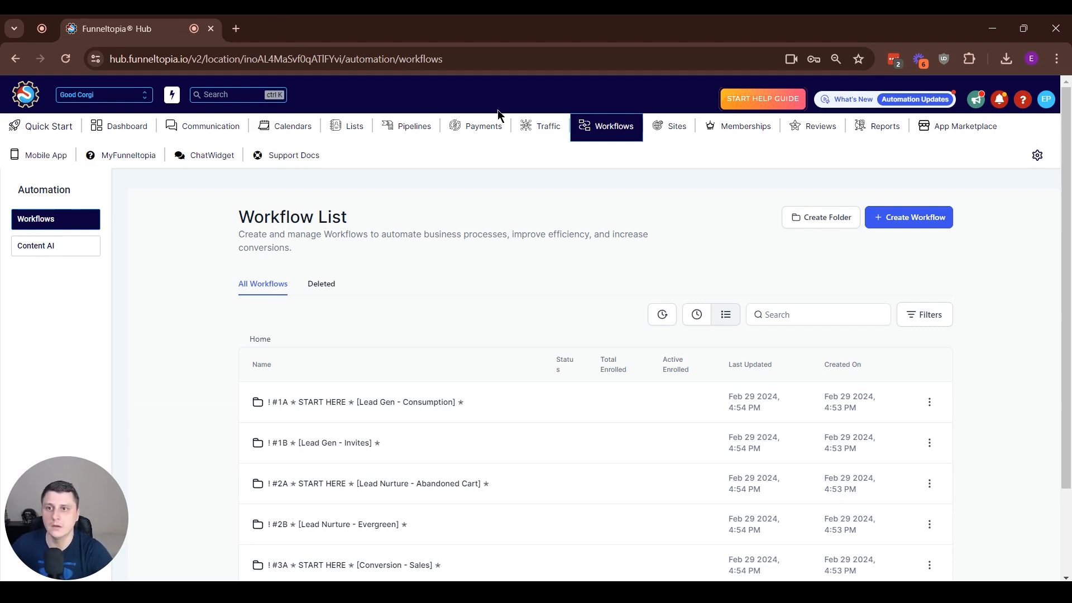
click(539, 122)
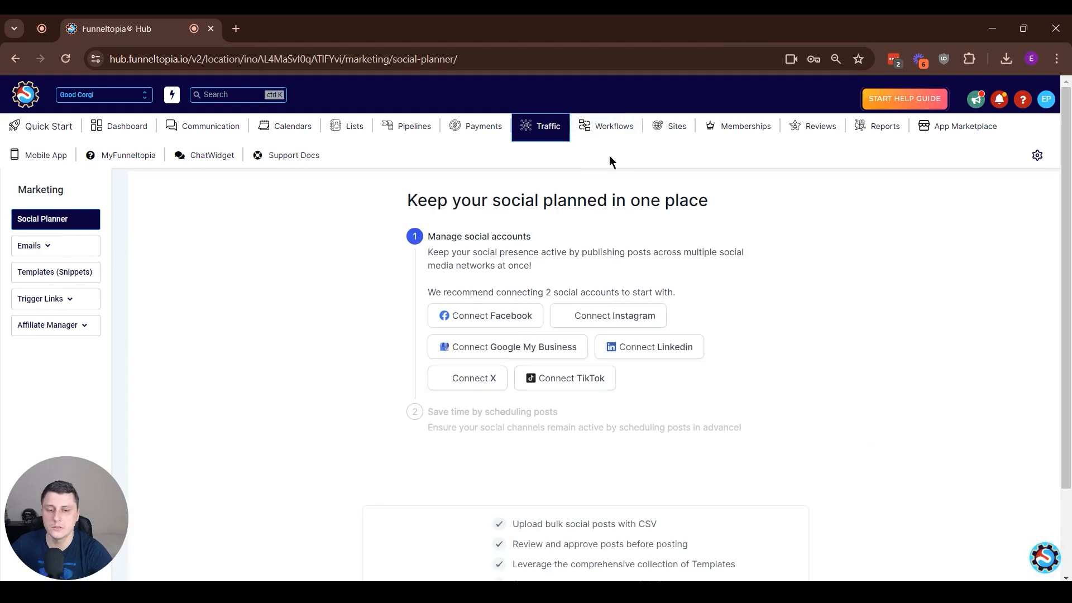
click(1034, 554)
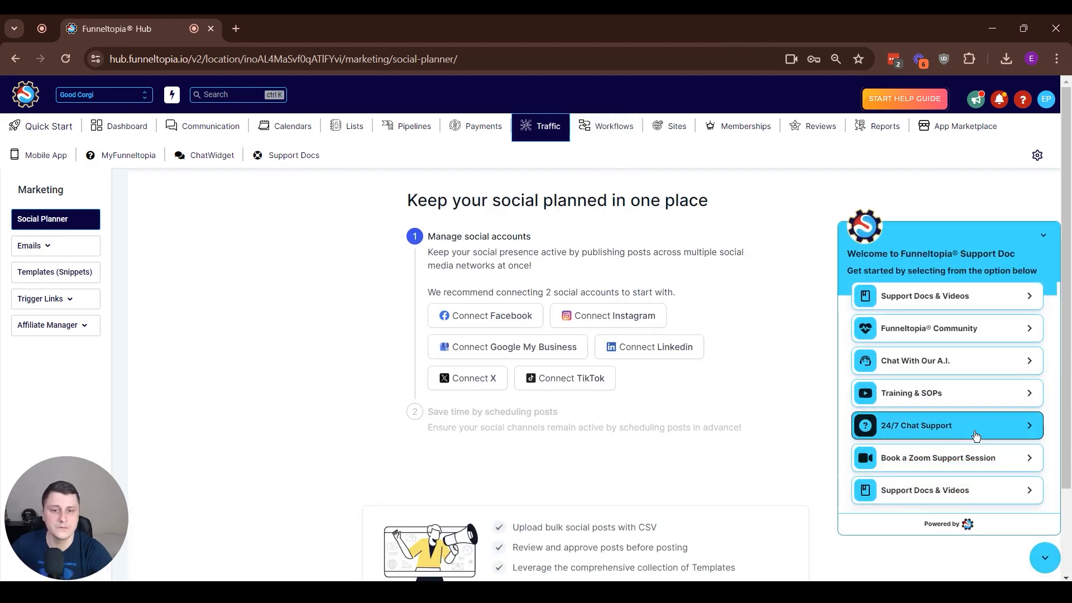